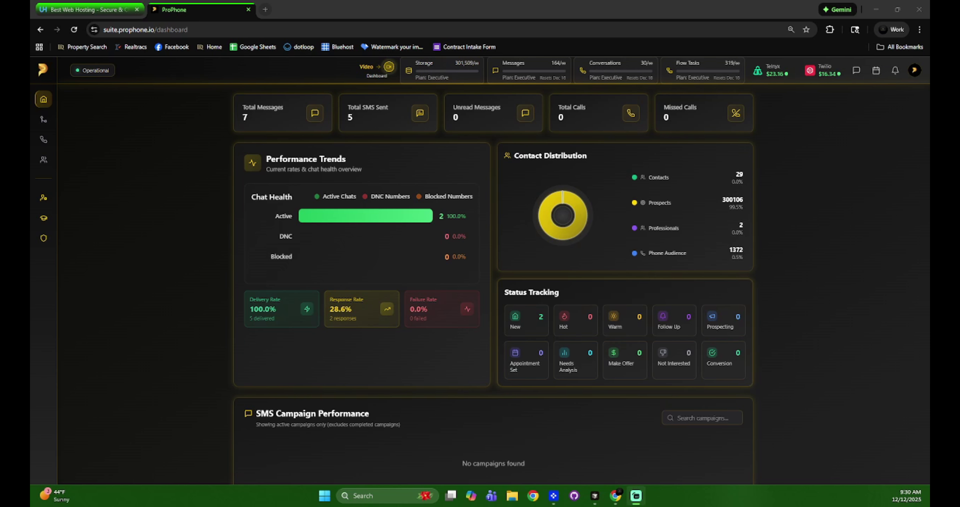
# - Remove the Calendar Sync webhook from the dashboard calendar's event integration and close the calendar
pyautogui.click(876, 71)
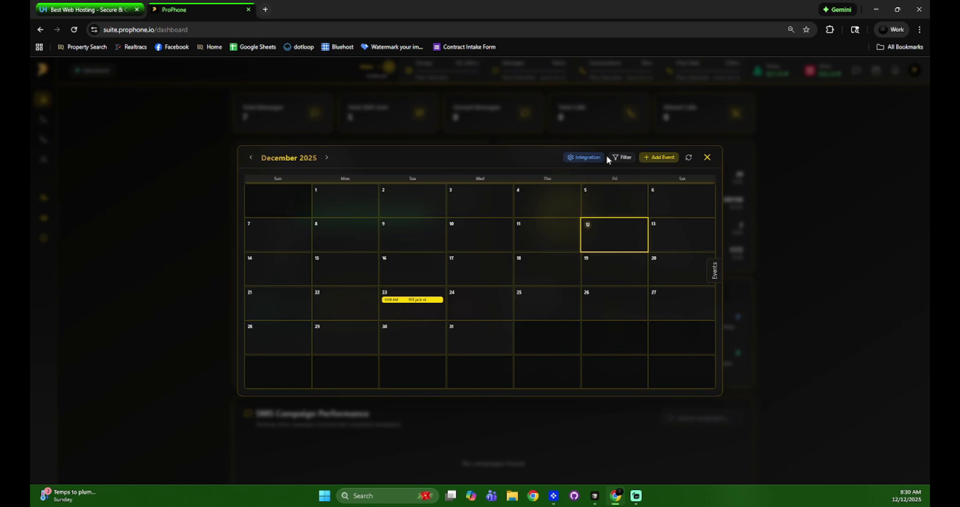
pyautogui.click(595, 158)
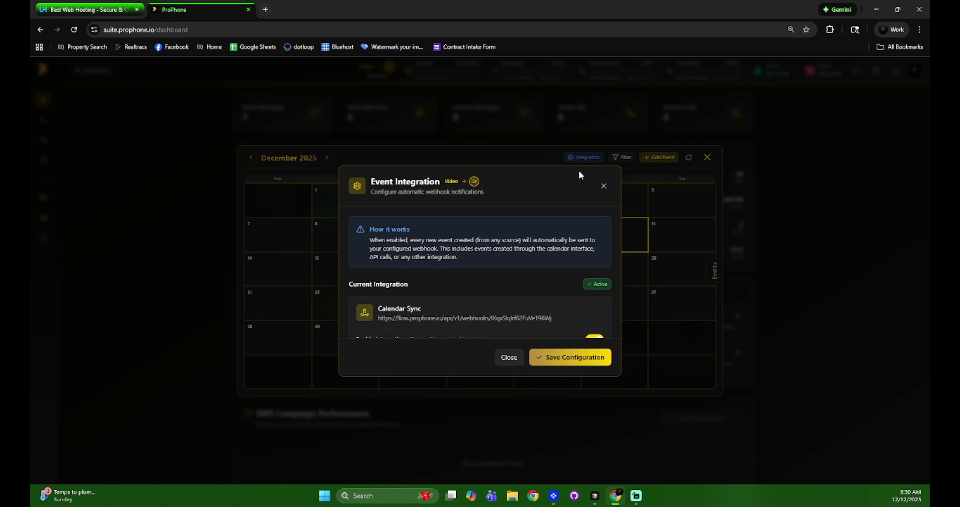
pyautogui.scroll(-1, 554, 283)
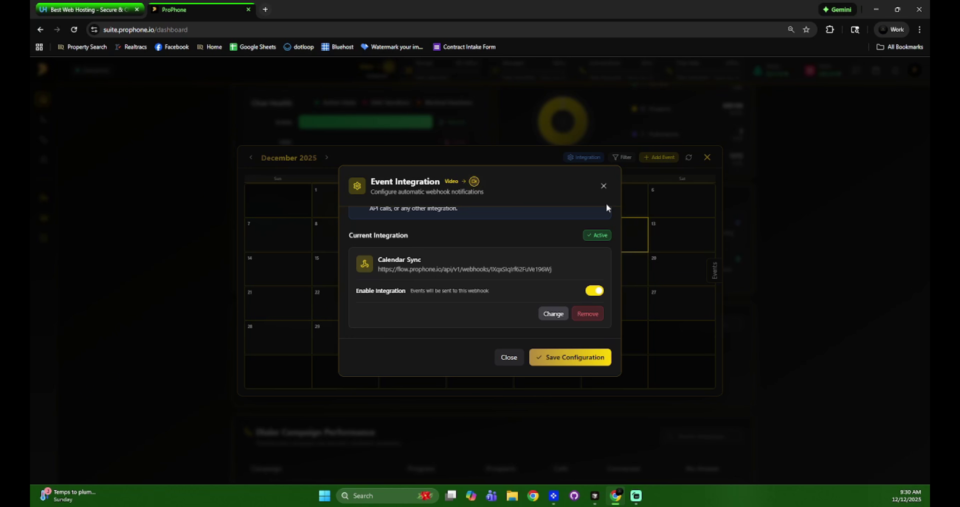
pyautogui.moveTo(556, 271); pyautogui.dragTo(369, 267)
pyautogui.click(384, 266)
pyautogui.click(589, 314)
pyautogui.click(594, 357)
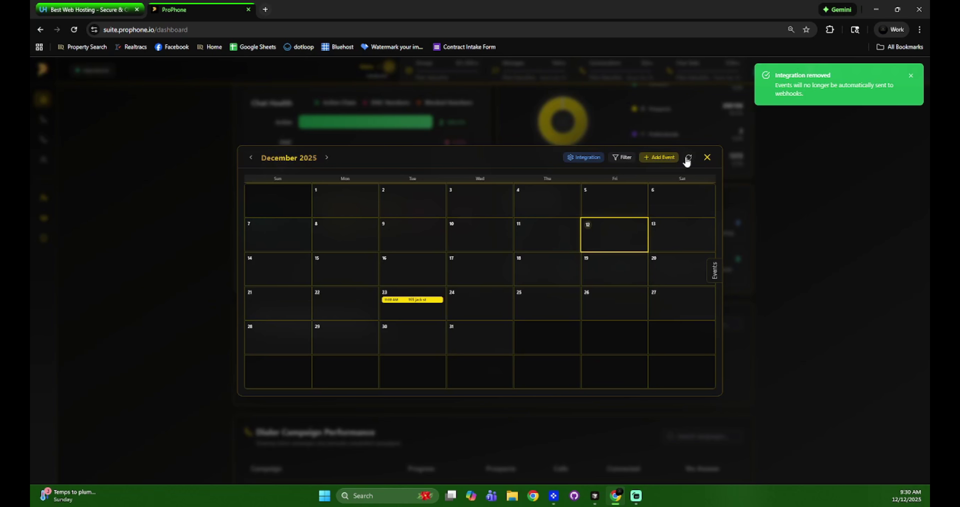
pyautogui.click(708, 158)
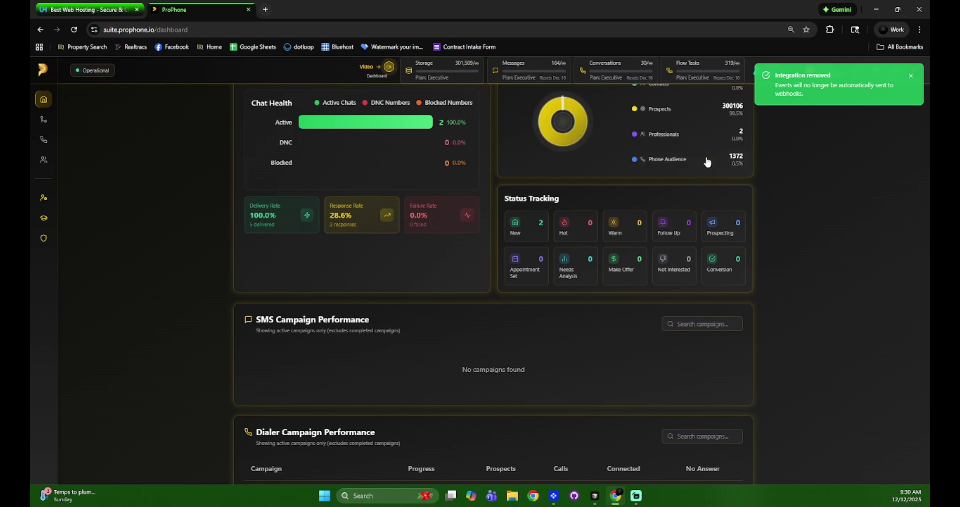
# - Review the configured webhooks in the account settings
pyautogui.click(914, 71)
pyautogui.click(853, 157)
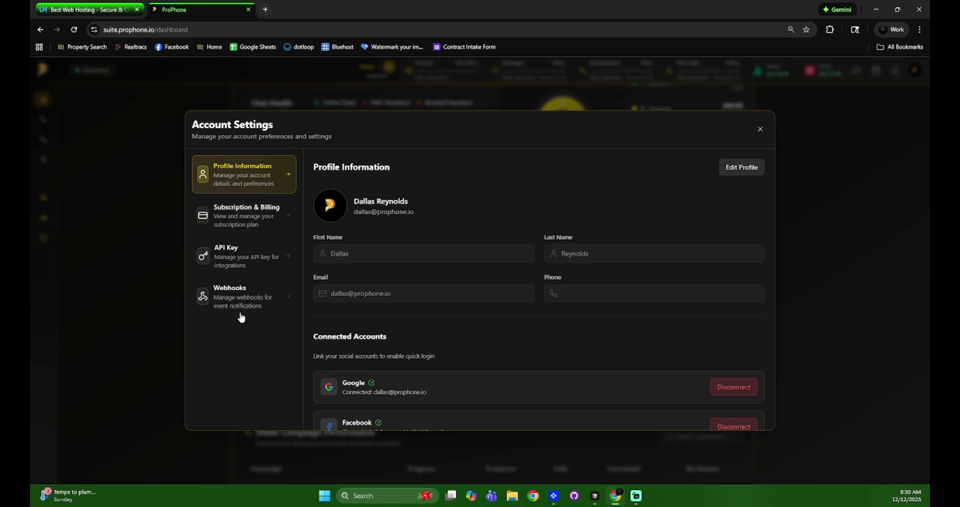
pyautogui.click(274, 312)
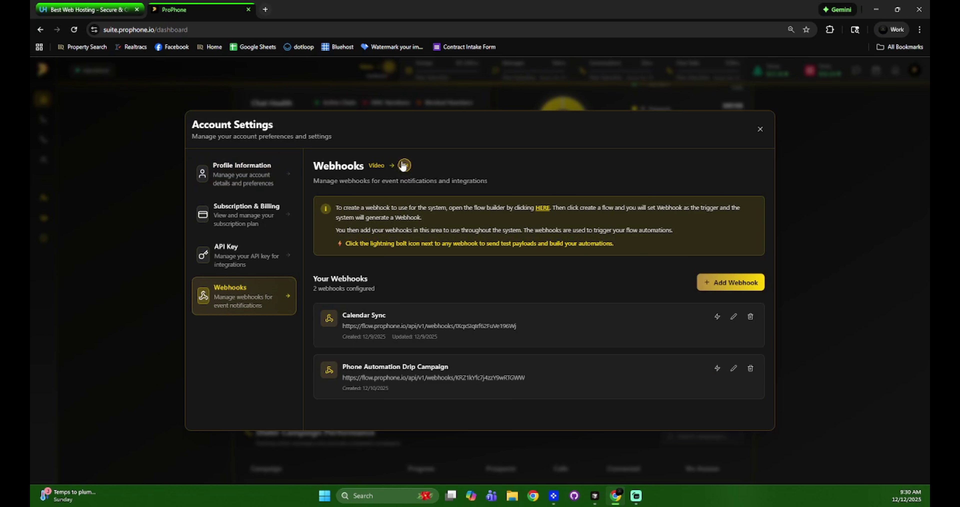
pyautogui.click(760, 129)
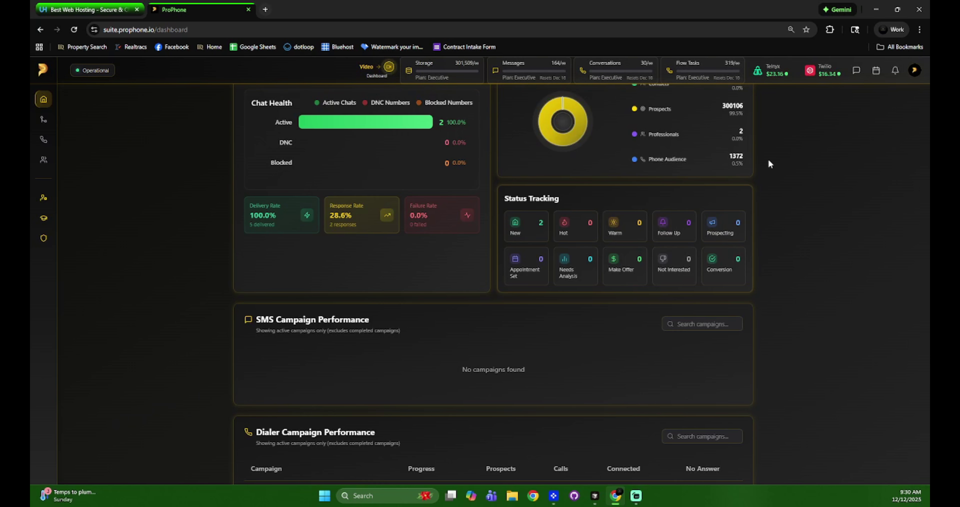
# - Create a new ProFlow flow from scratch with Catch Webhook as its trigger
pyautogui.moveTo(56, 151)
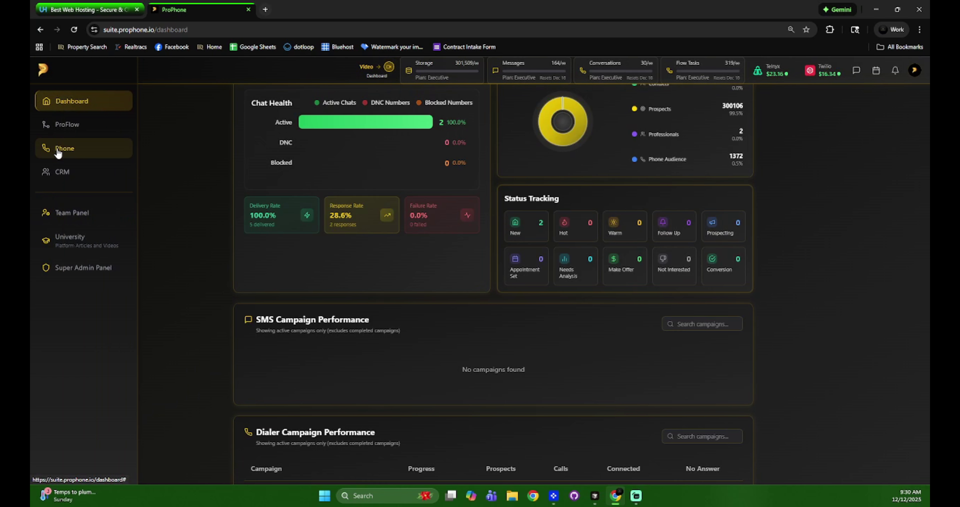
pyautogui.click(62, 125)
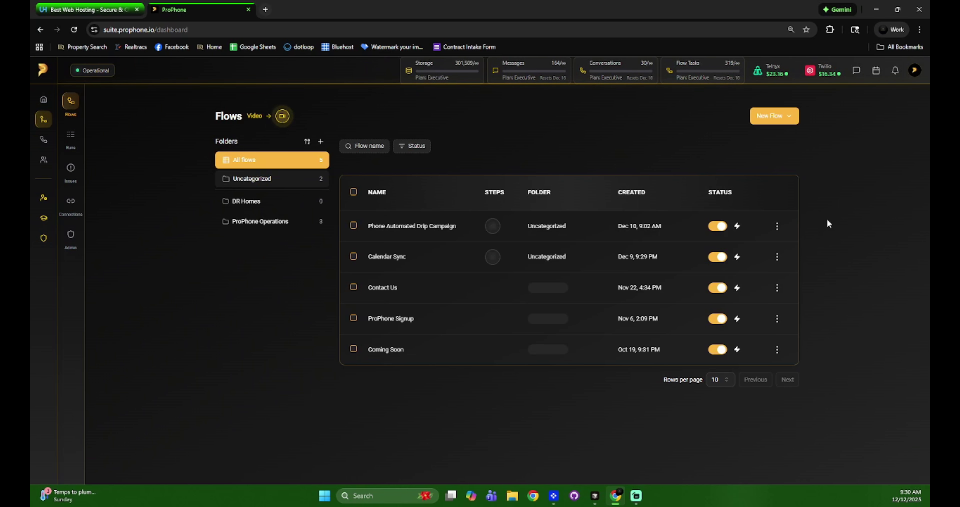
pyautogui.click(768, 118)
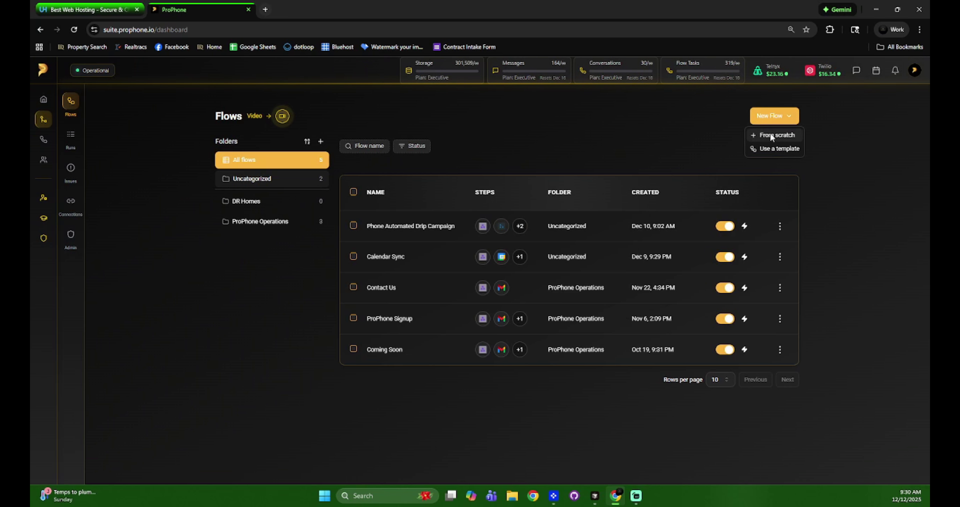
pyautogui.click(770, 133)
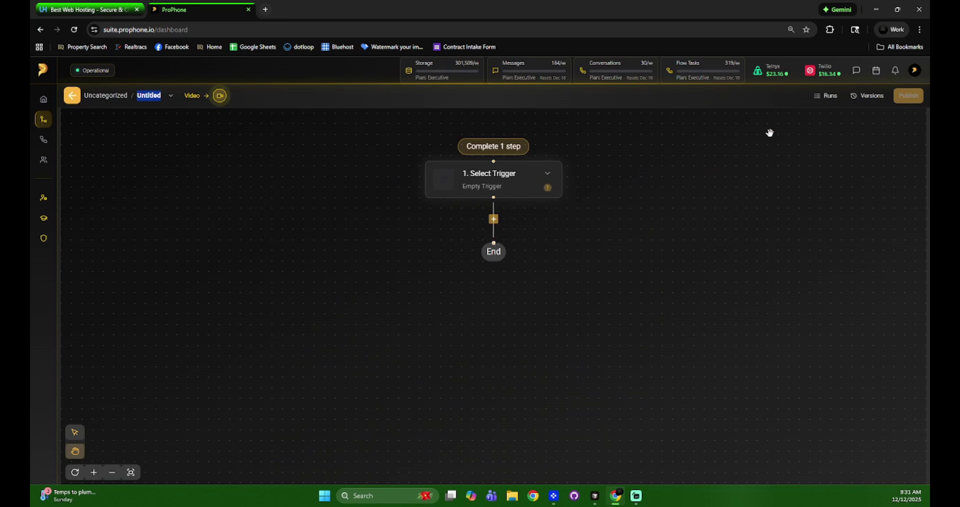
pyautogui.click(485, 182)
pyautogui.click(485, 183)
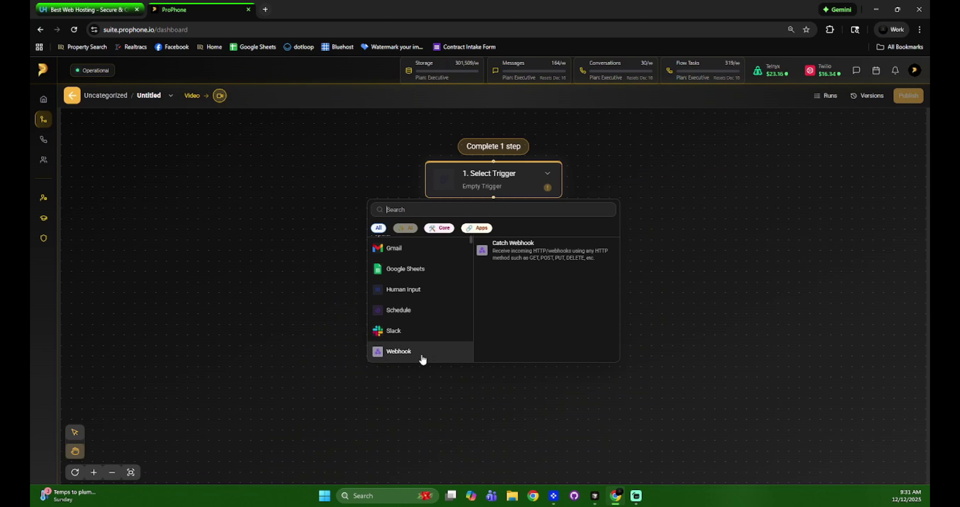
pyautogui.click(538, 257)
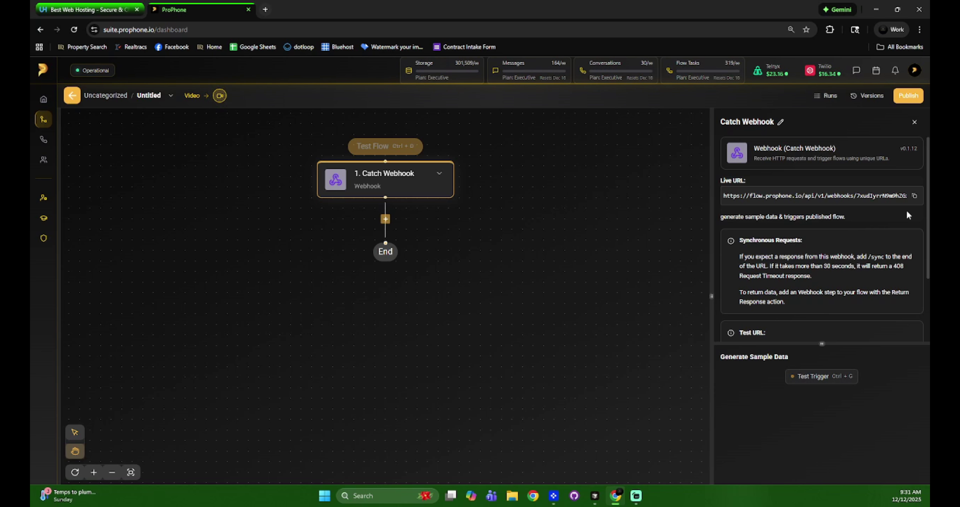
# - Copy the trigger's live URL and paste it as the URL of a new webhook in the account settings
pyautogui.click(915, 197)
pyautogui.click(917, 70)
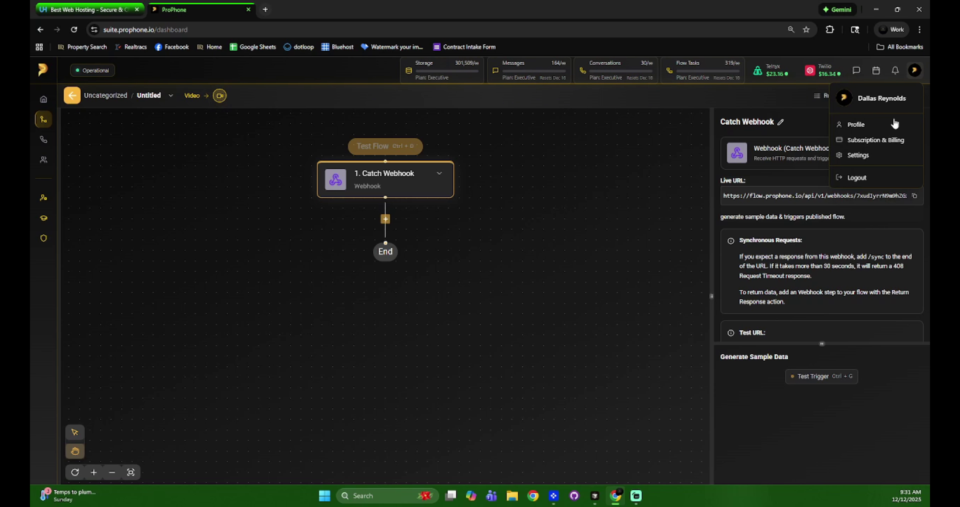
pyautogui.click(855, 154)
pyautogui.click(266, 303)
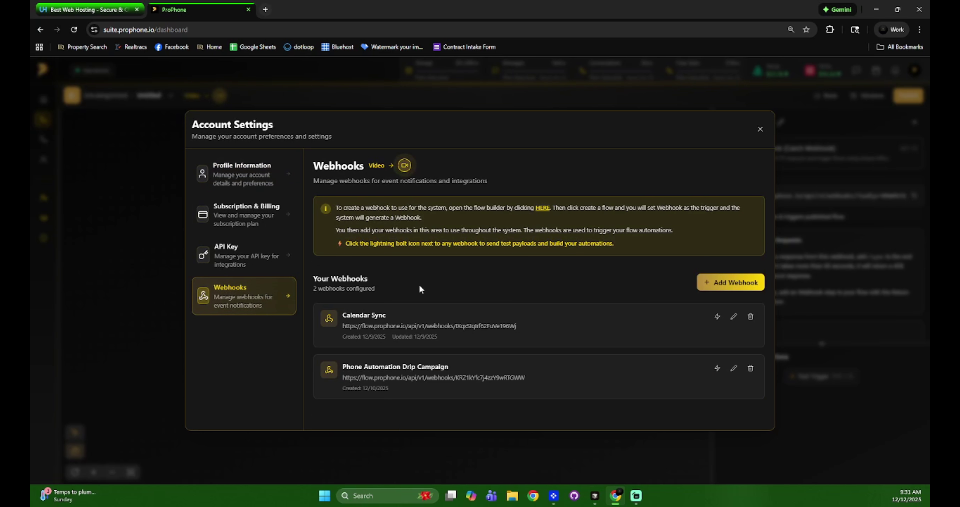
pyautogui.click(723, 280)
pyautogui.click(500, 261)
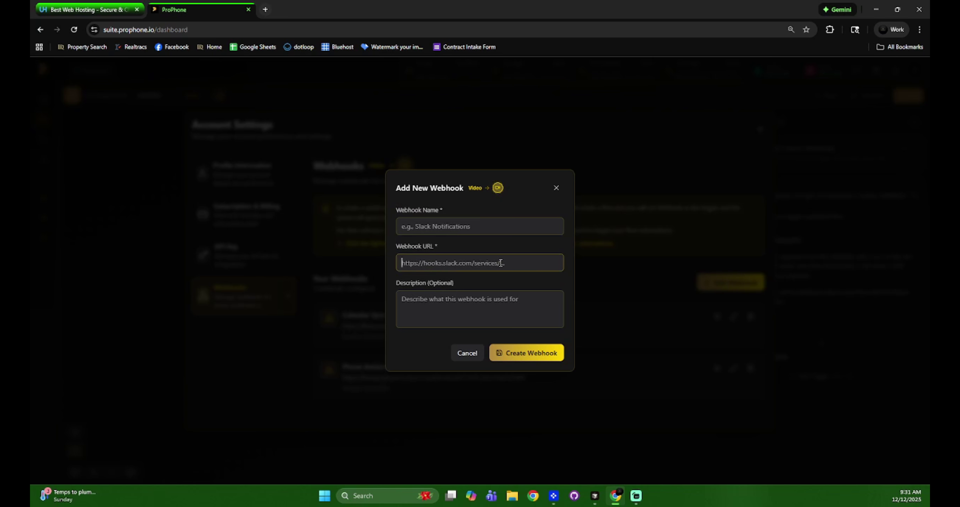
pyautogui.hotkey('ctrl', 'v')
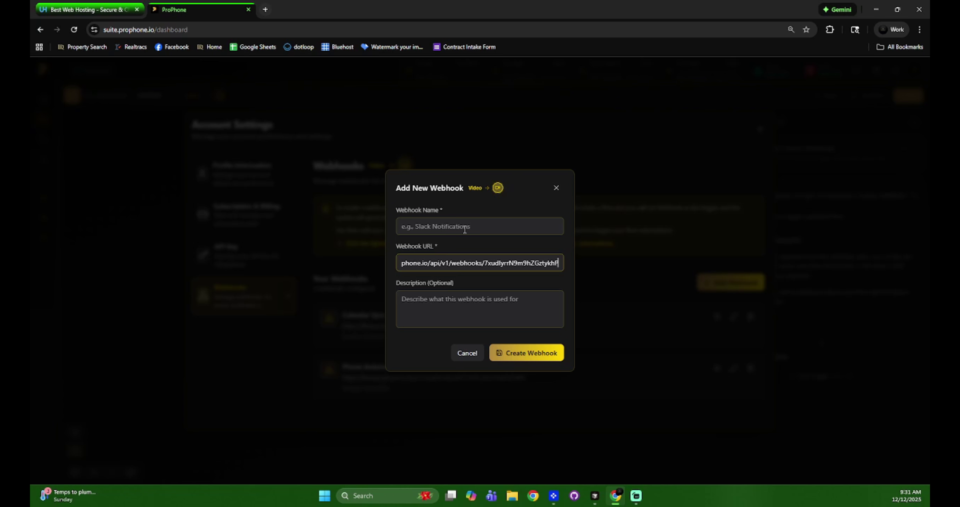
pyautogui.press('Return')
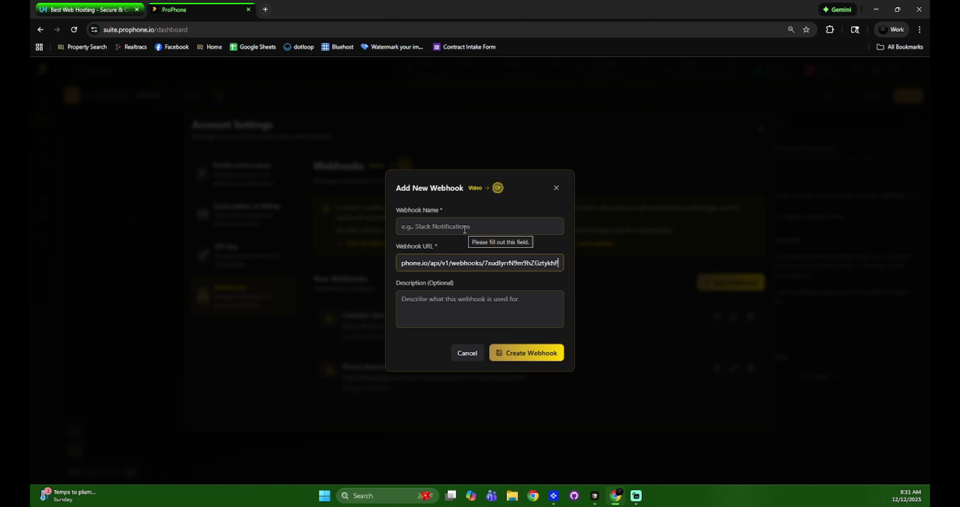
# - Name the new webhook "Calendar Integration Tutorial", create it and close the account settings
pyautogui.click(451, 223)
pyautogui.write('calendar Tuto')
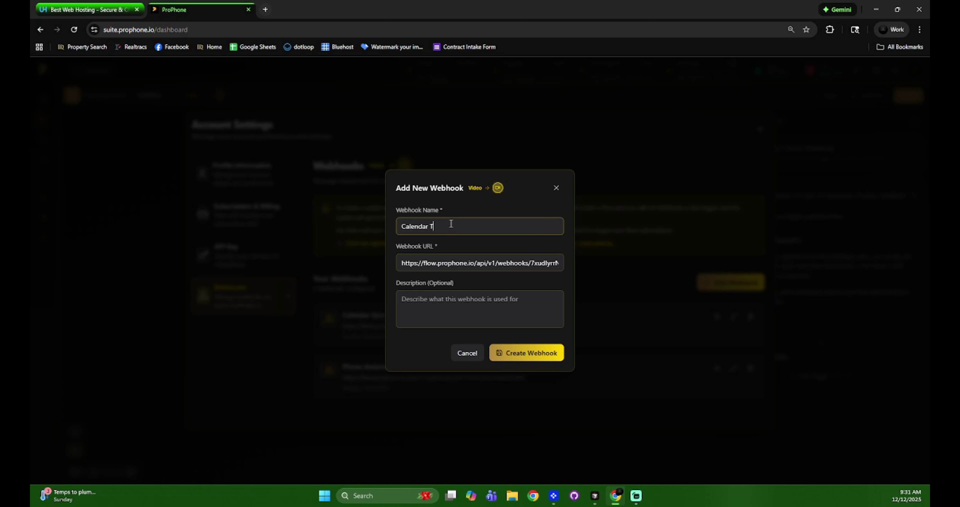
pyautogui.press('BackSpace')
pyautogui.press('BackSpace')
pyautogui.press('BackSpace')
pyautogui.press('BackSpace')
pyautogui.write('Integration Tutori')
pyautogui.click(532, 352)
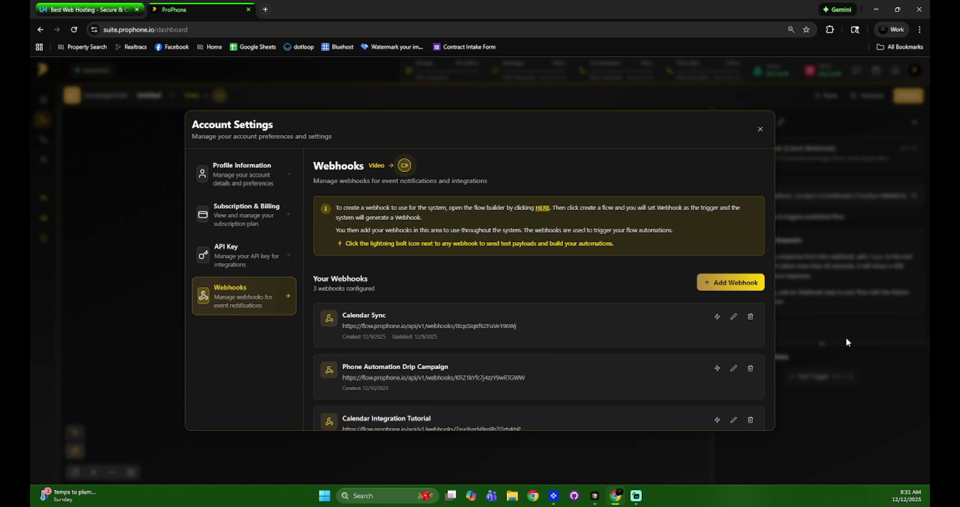
pyautogui.click(841, 318)
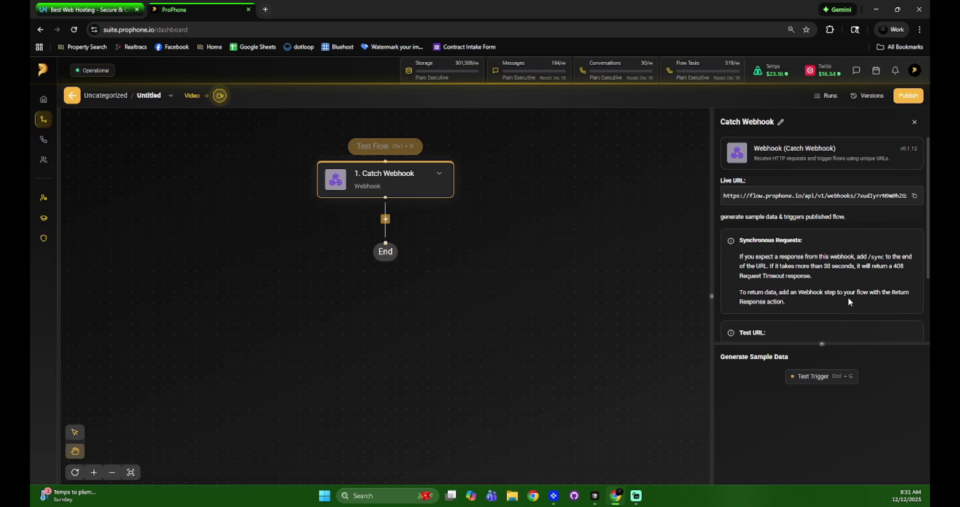
# - Set the calendar's event integration to the Calendar Integration Tutorial webhook and save the configuration
pyautogui.click(876, 71)
pyautogui.click(584, 159)
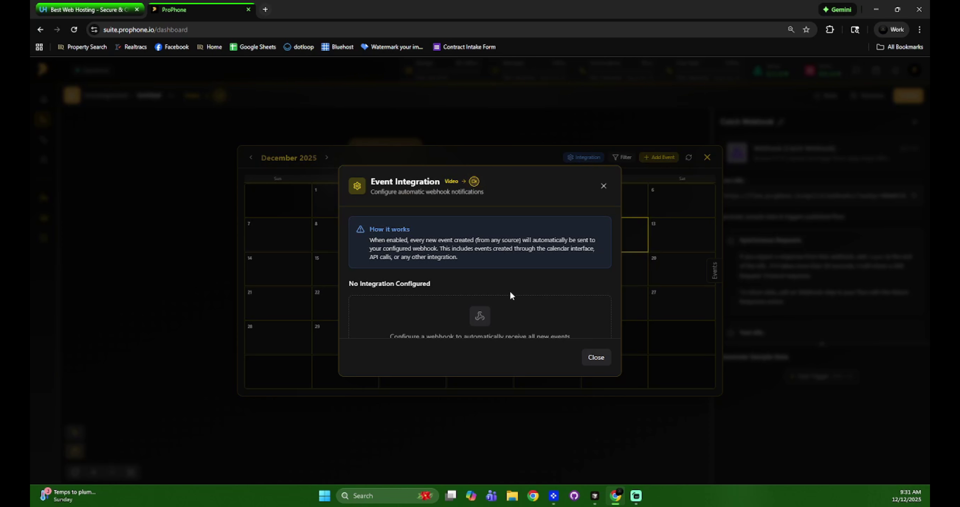
pyautogui.scroll(-2, 511, 291)
pyautogui.click(491, 310)
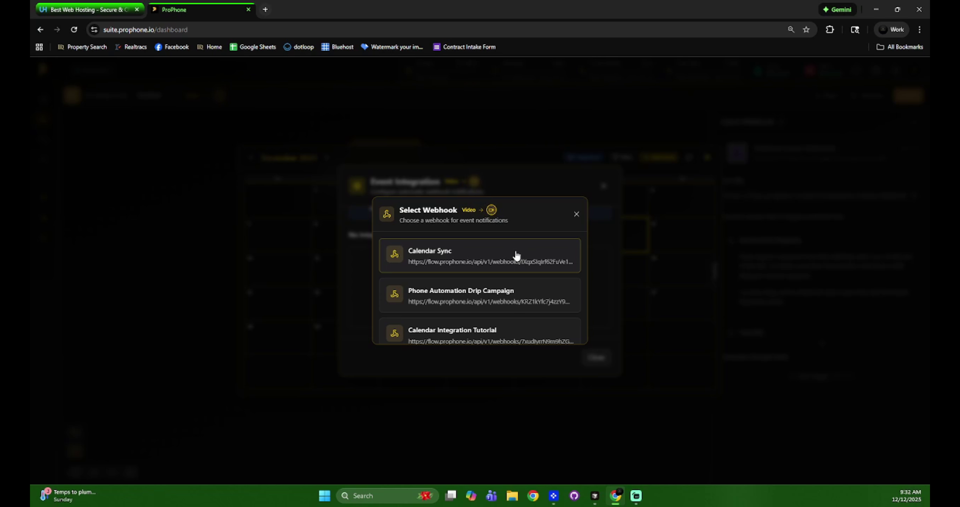
pyautogui.scroll(-1, 517, 258)
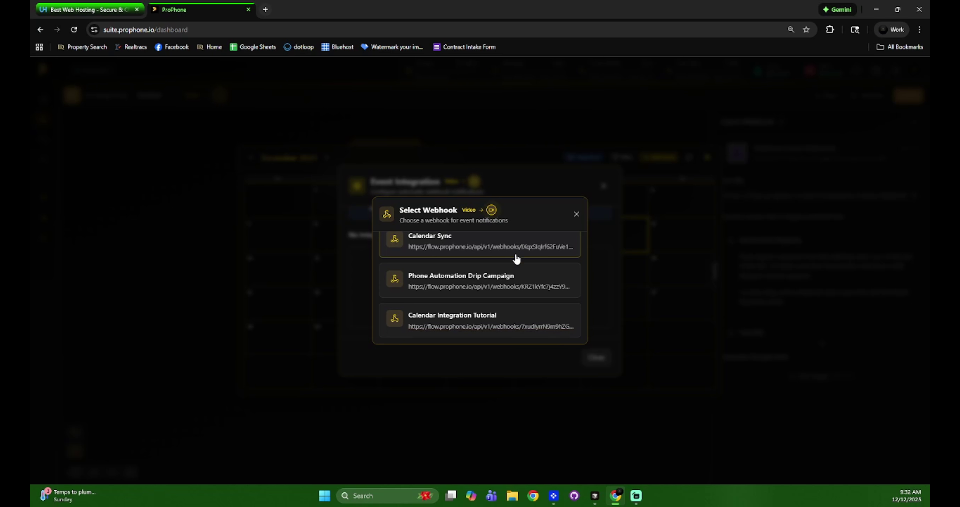
pyautogui.click(458, 320)
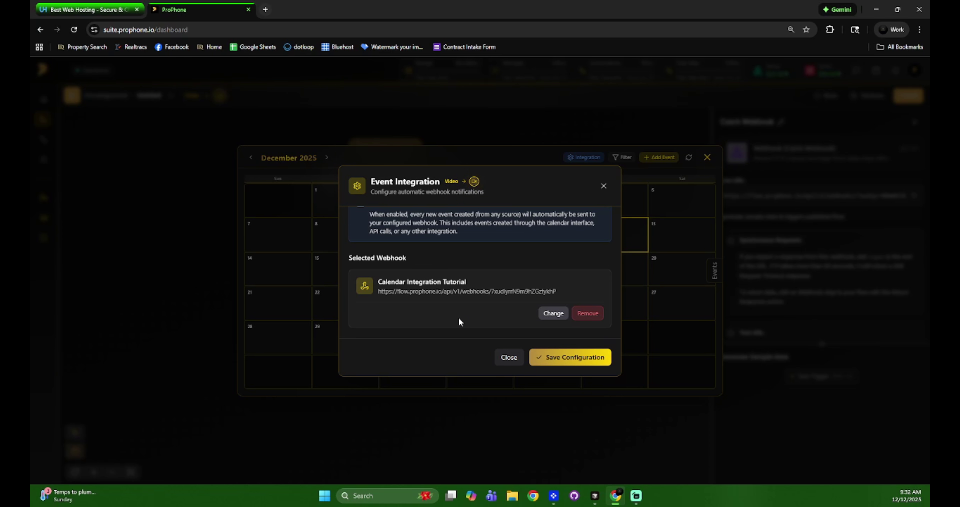
pyautogui.click(562, 361)
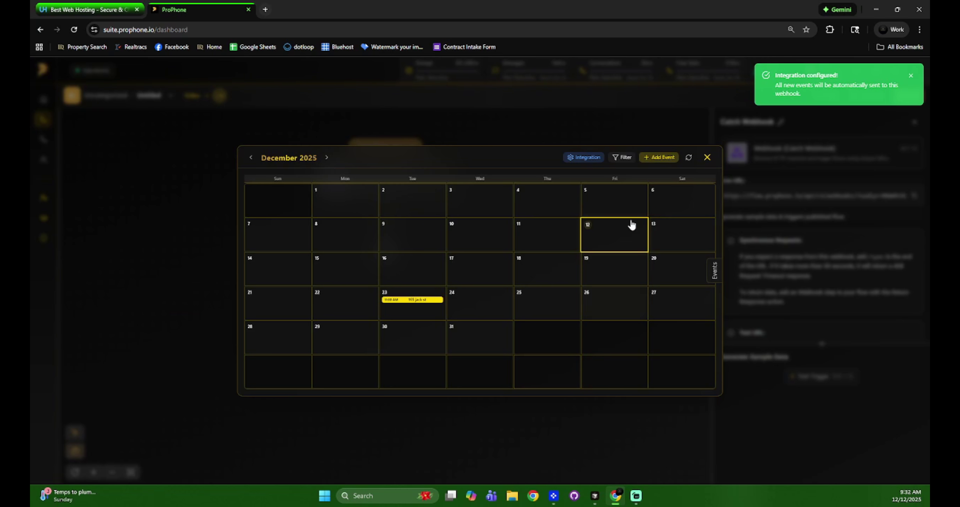
# - Check the calendar's saved event integration and its enabled status, and return to the flow
pyautogui.click(582, 157)
pyautogui.scroll(-1, 564, 298)
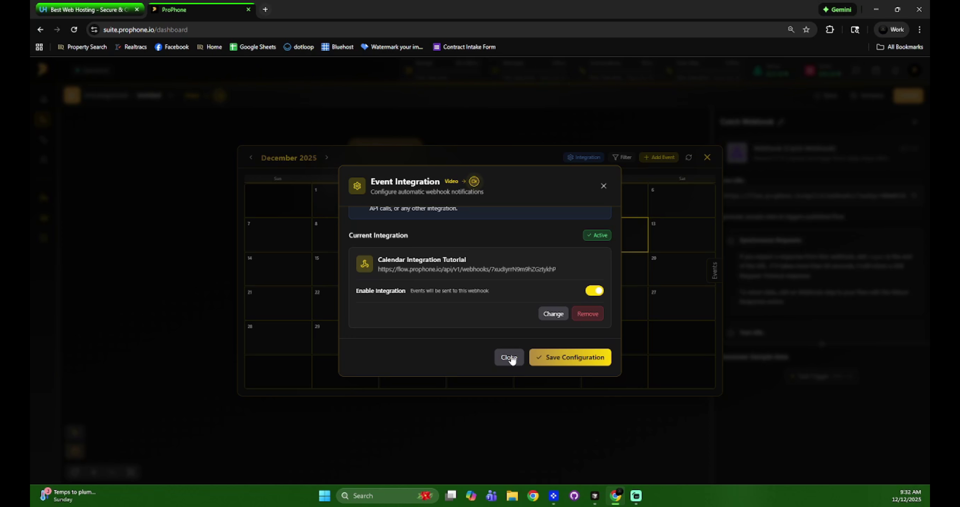
pyautogui.click(510, 358)
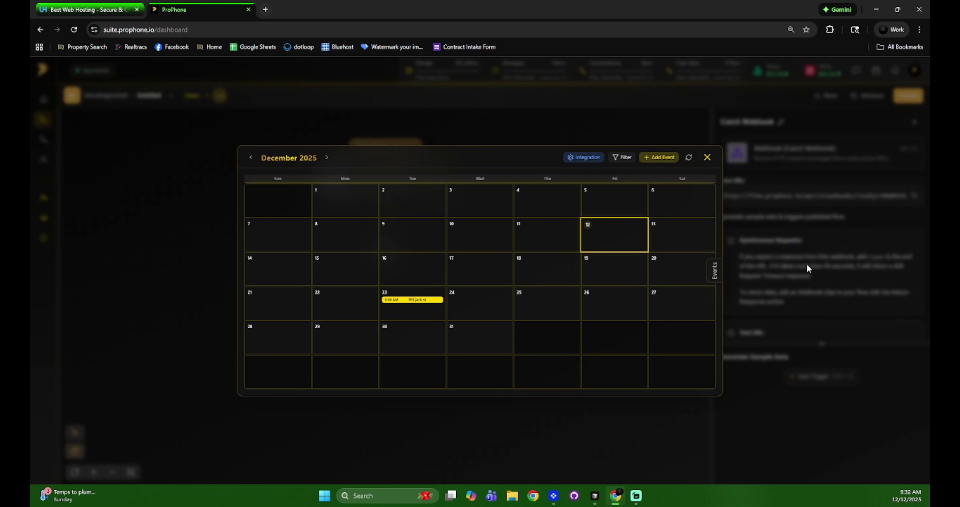
pyautogui.click(798, 254)
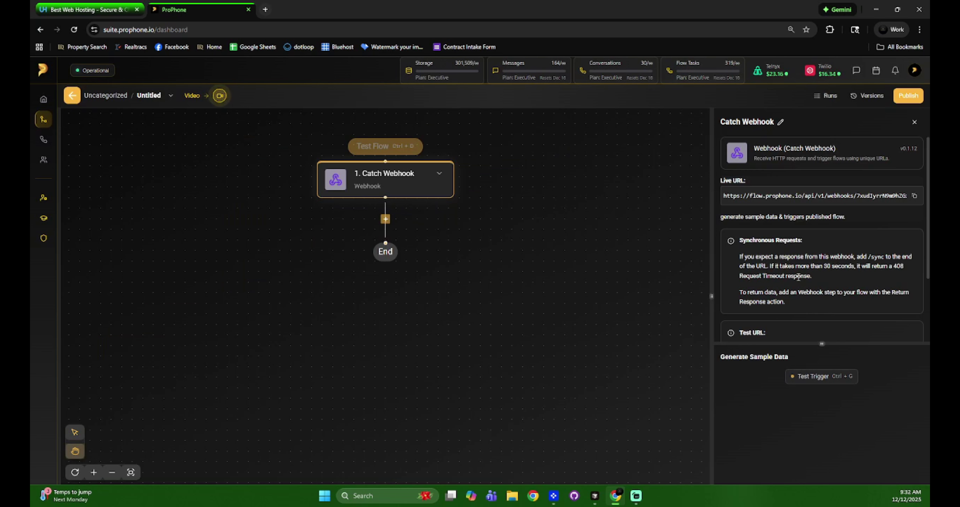
# - Start testing the Catch Webhook trigger to generate sample data
pyautogui.click(816, 377)
pyautogui.click(876, 70)
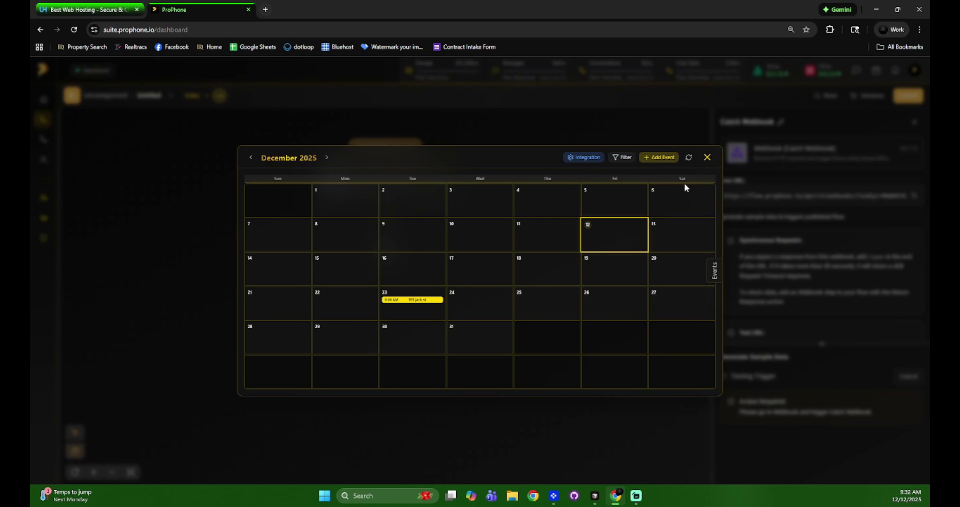
pyautogui.click(707, 157)
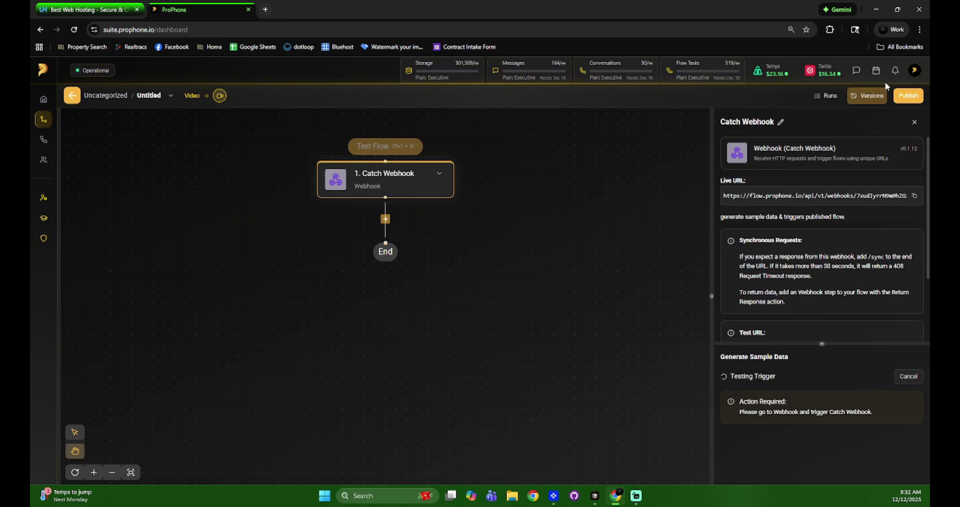
# - Open the account's webhook settings and choose the Dashboard Calendar payload for testing the Calendar Integration Tutorial webhook
pyautogui.click(914, 70)
pyautogui.click(858, 155)
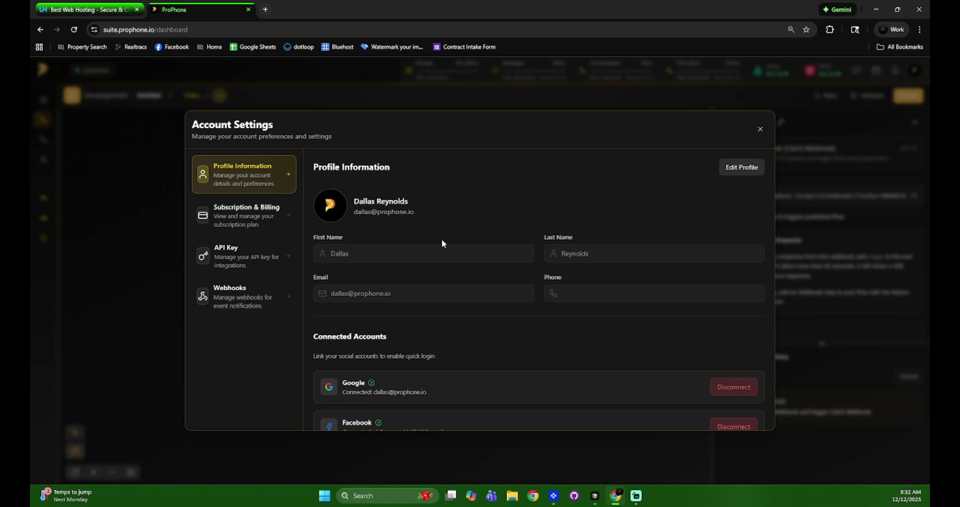
pyautogui.click(240, 303)
pyautogui.scroll(-2, 648, 328)
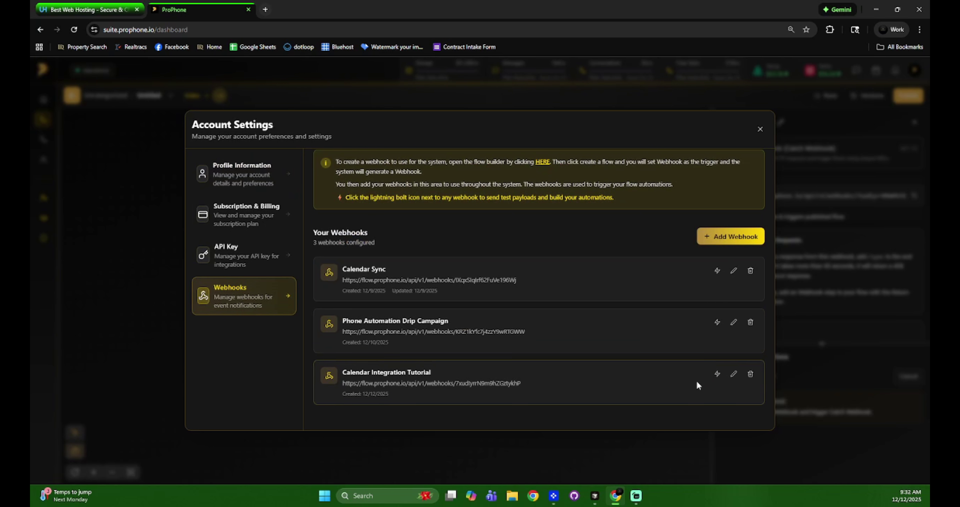
pyautogui.click(718, 375)
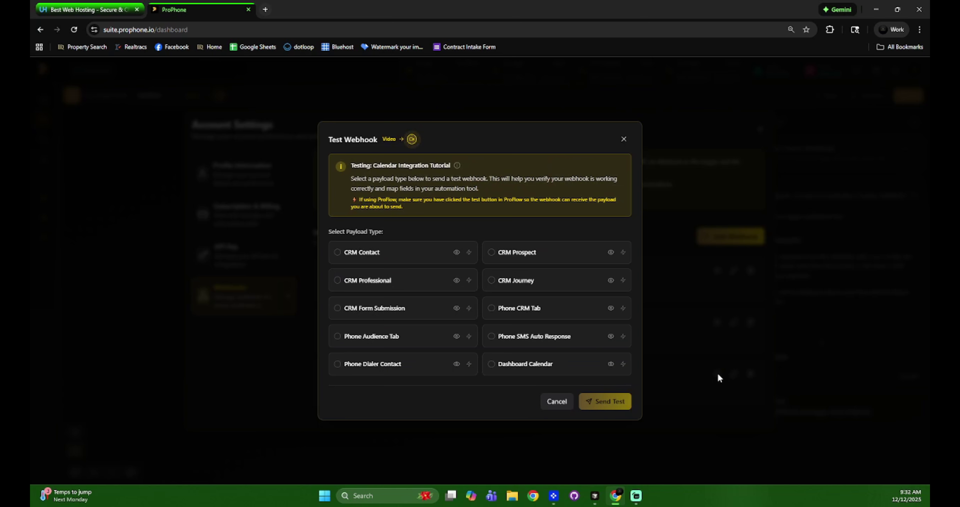
pyautogui.click(492, 365)
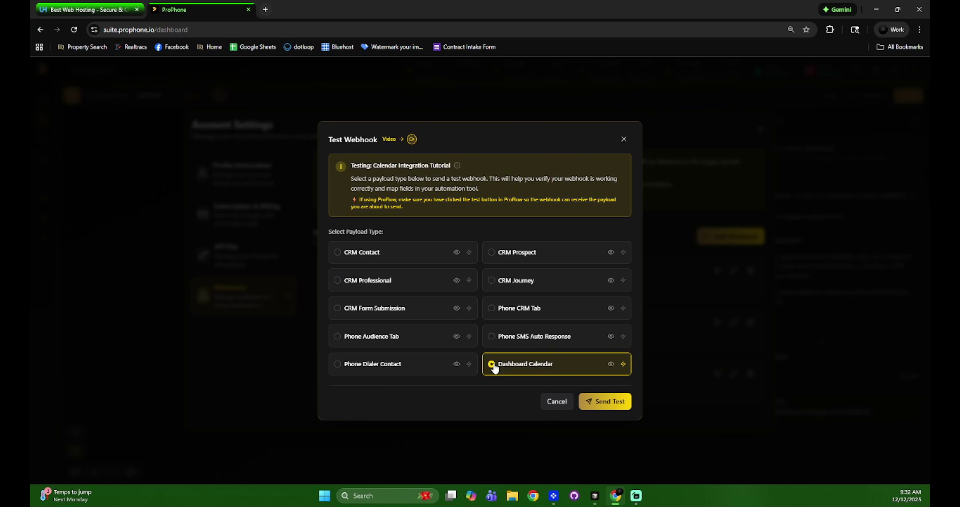
# - Examine the Dashboard Calendar payload structure, including its event details, assigned contacts and user info, and close it
pyautogui.click(611, 364)
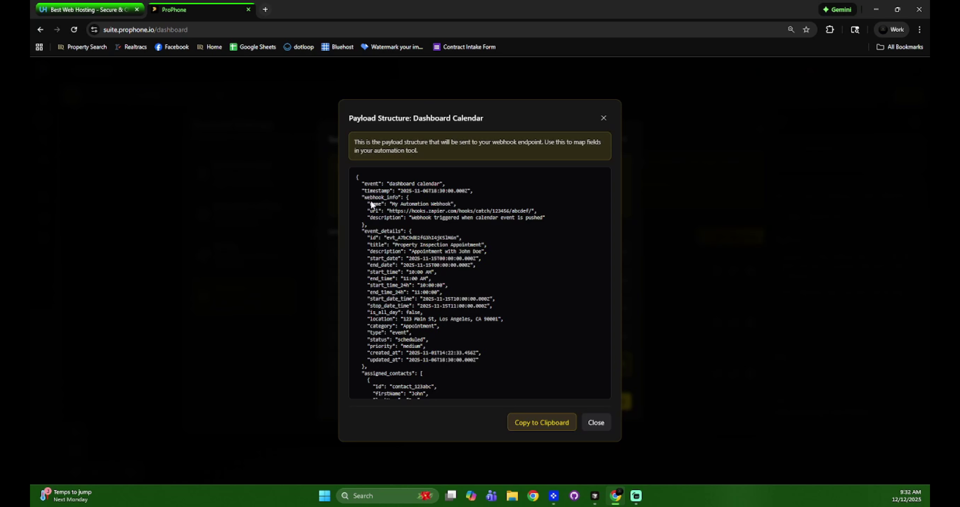
pyautogui.scroll(-5, 380, 251)
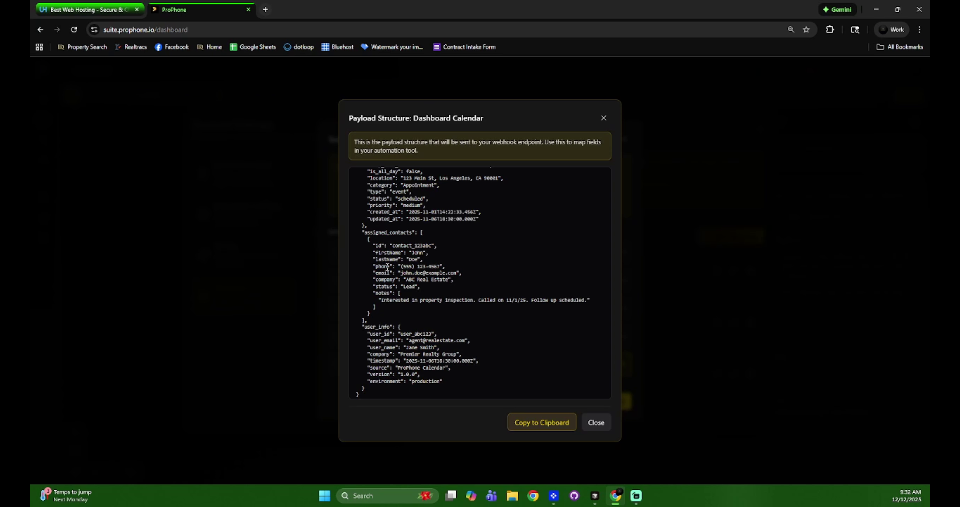
pyautogui.scroll(2, 387, 267)
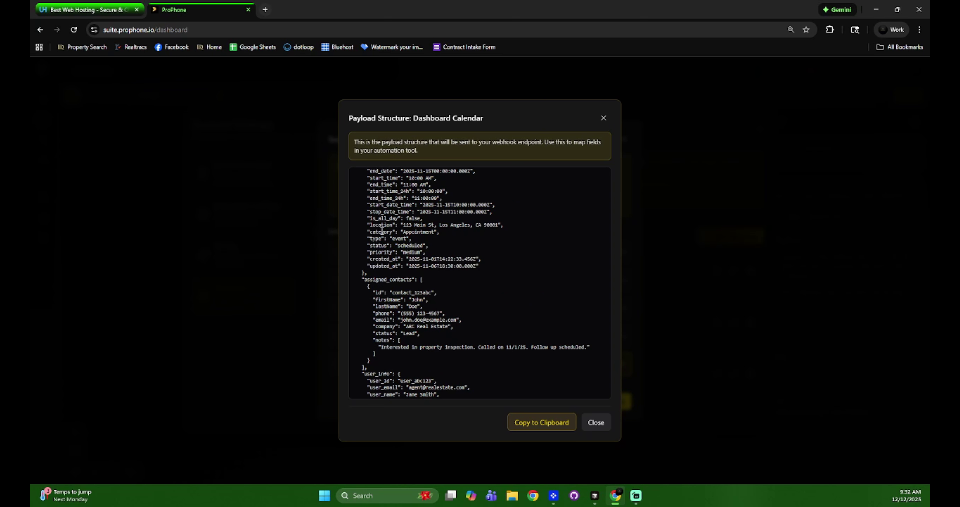
pyautogui.scroll(4, 382, 231)
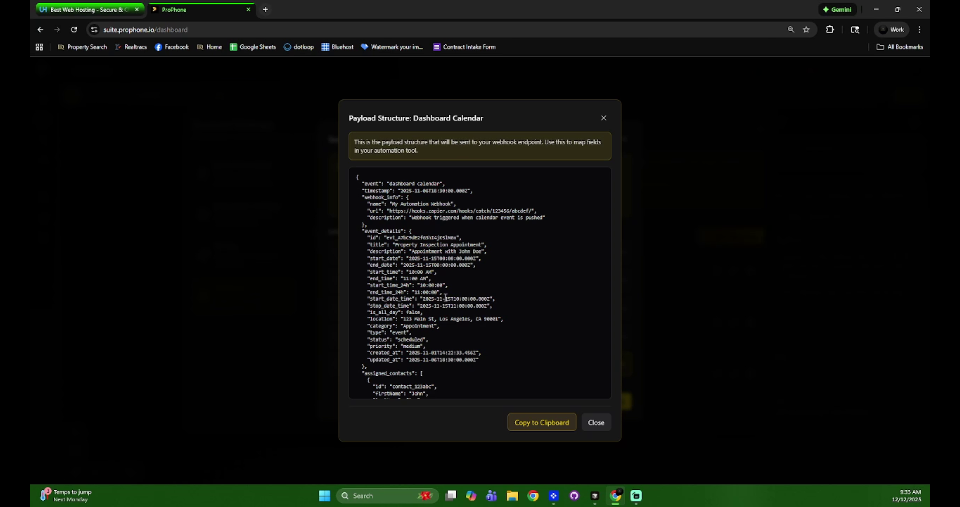
pyautogui.click(594, 420)
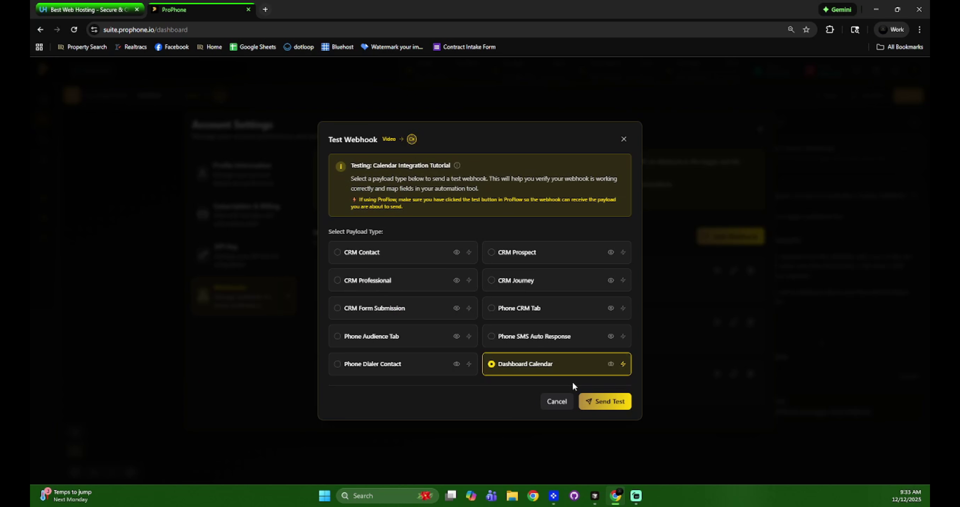
# - Send the test payload to the Calendar Integration Tutorial webhook and close the account settings
pyautogui.click(605, 403)
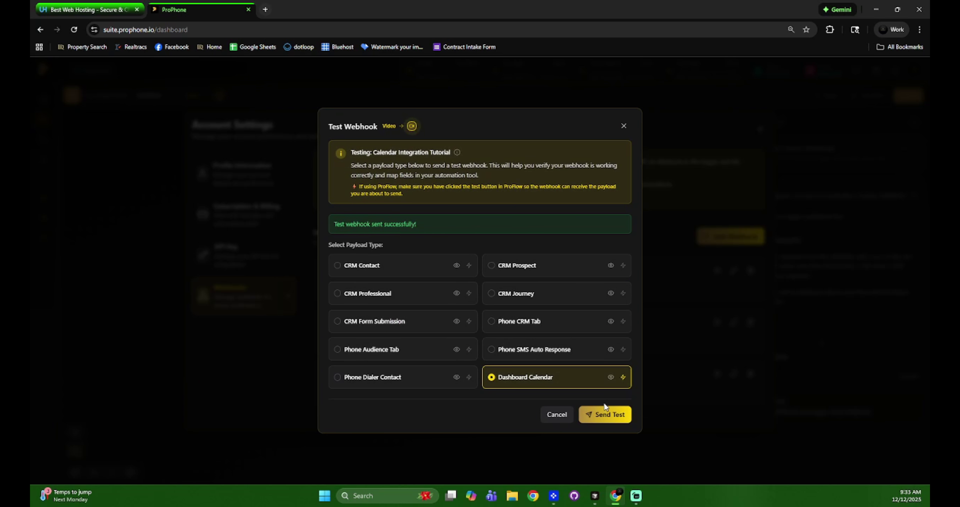
pyautogui.click(624, 126)
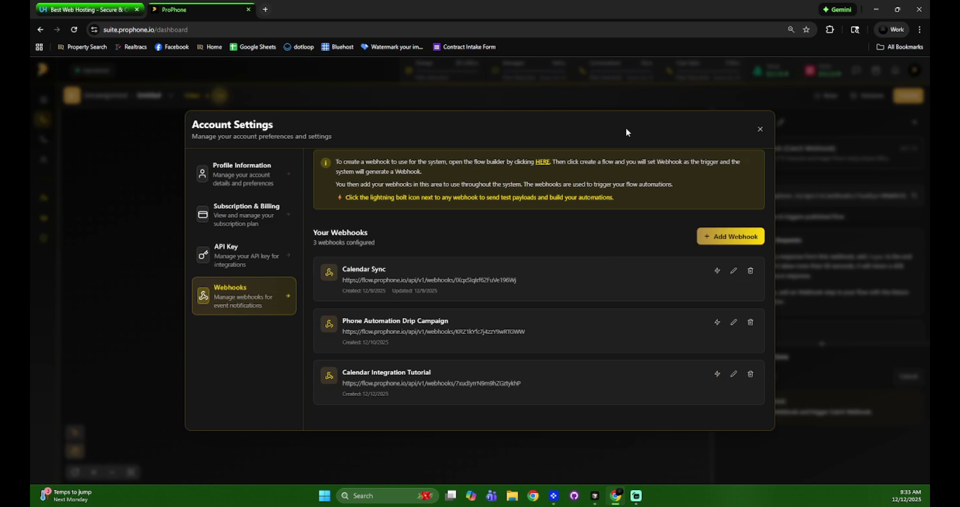
pyautogui.click(761, 129)
# - Enlarge the Catch Webhook sample data area and review the received event details and assigned contacts
pyautogui.moveTo(818, 347); pyautogui.dragTo(794, 160)
pyautogui.scroll(-8, 763, 299)
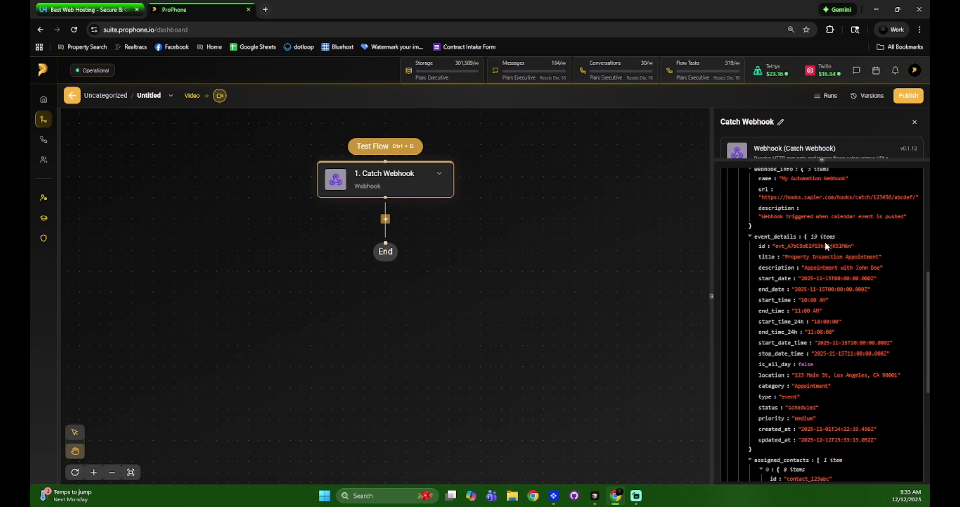
pyautogui.scroll(-1, 831, 321)
pyautogui.scroll(-4, 832, 325)
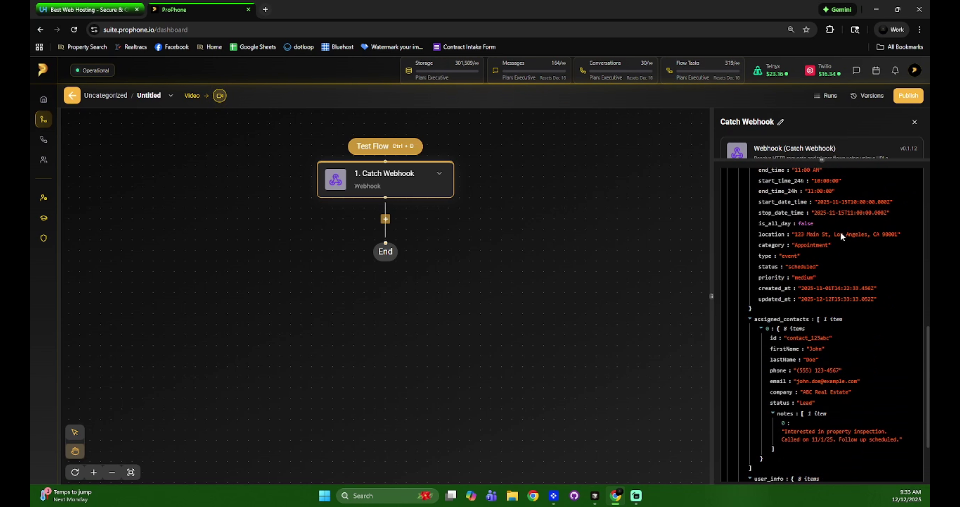
# - Add a Google Calendar Create Event step after the Catch Webhook trigger
pyautogui.click(385, 221)
pyautogui.write('google cal')
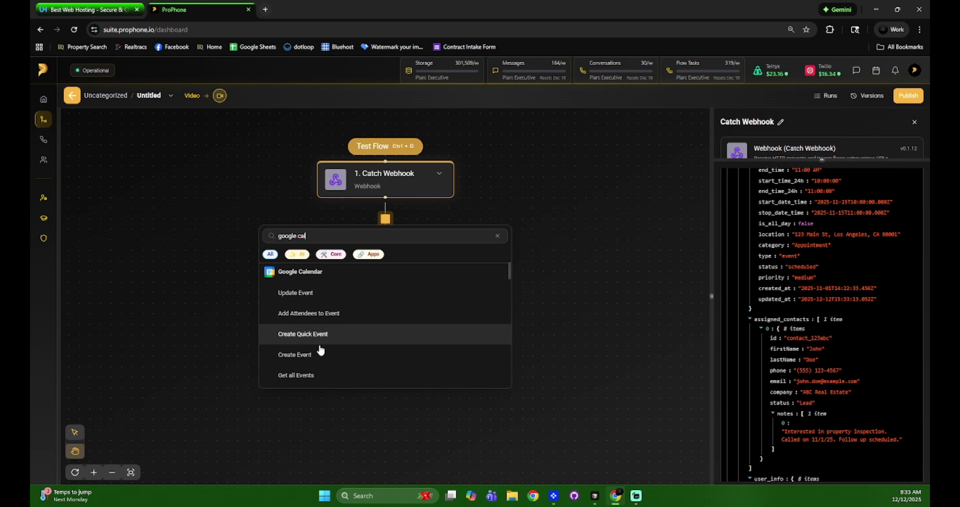
pyautogui.click(317, 354)
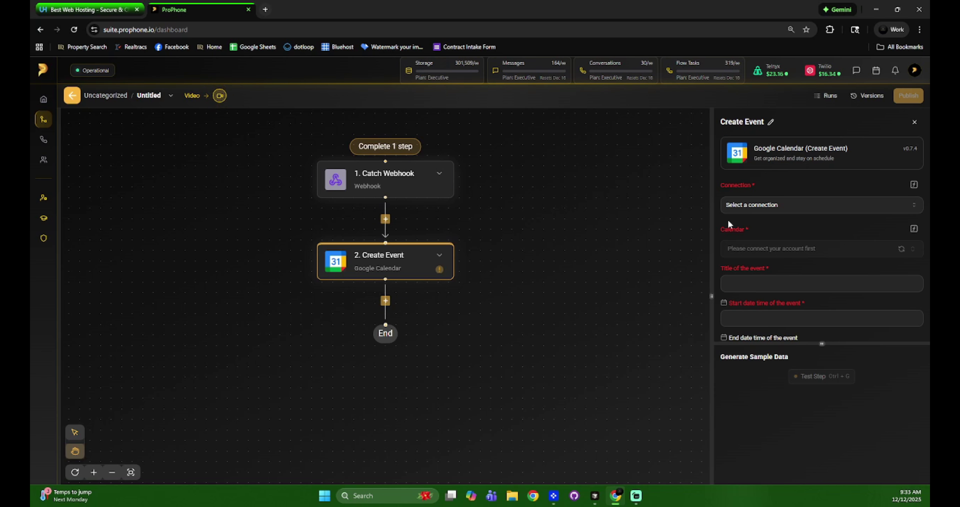
pyautogui.click(755, 204)
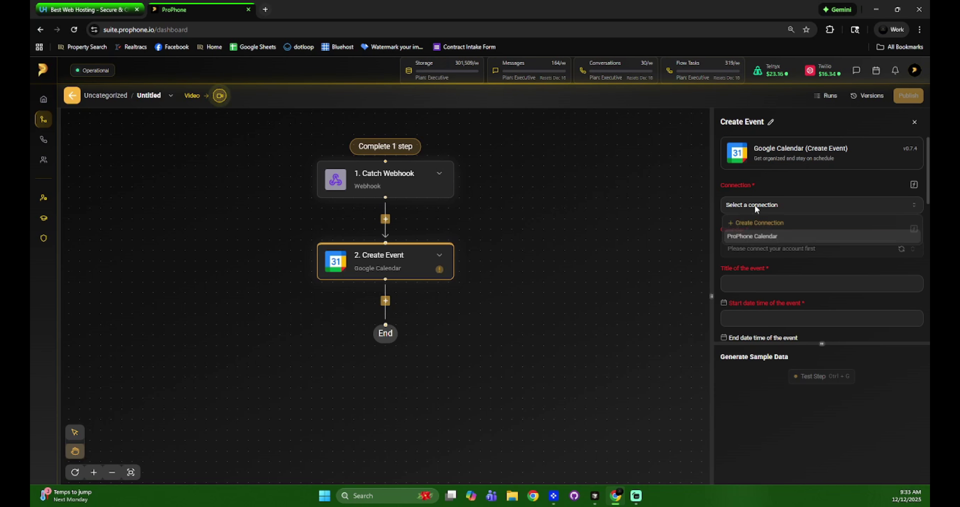
pyautogui.click(768, 225)
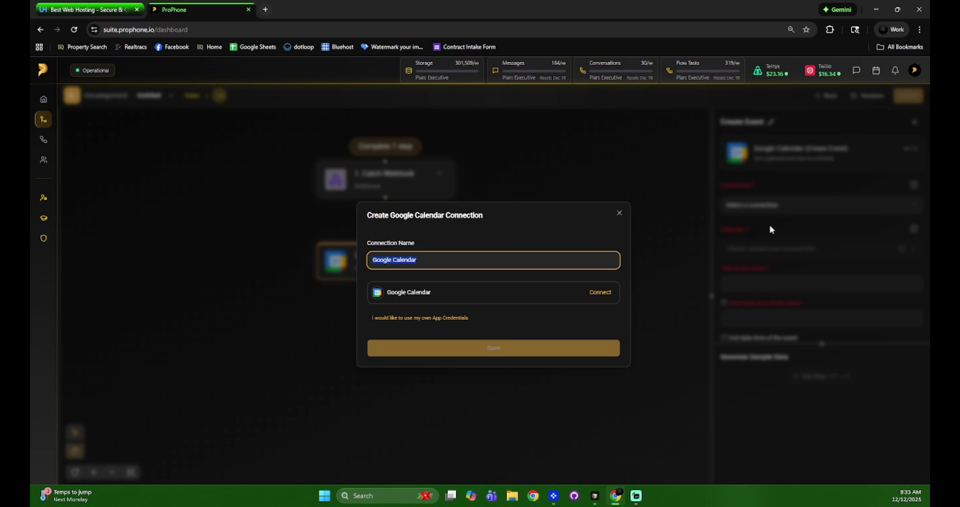
pyautogui.click(609, 300)
pyautogui.click(916, 55)
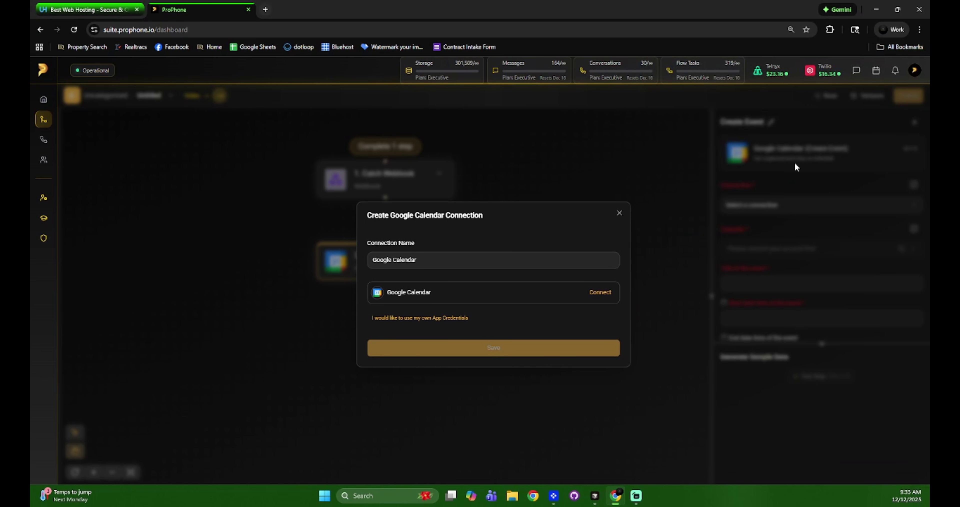
pyautogui.click(619, 214)
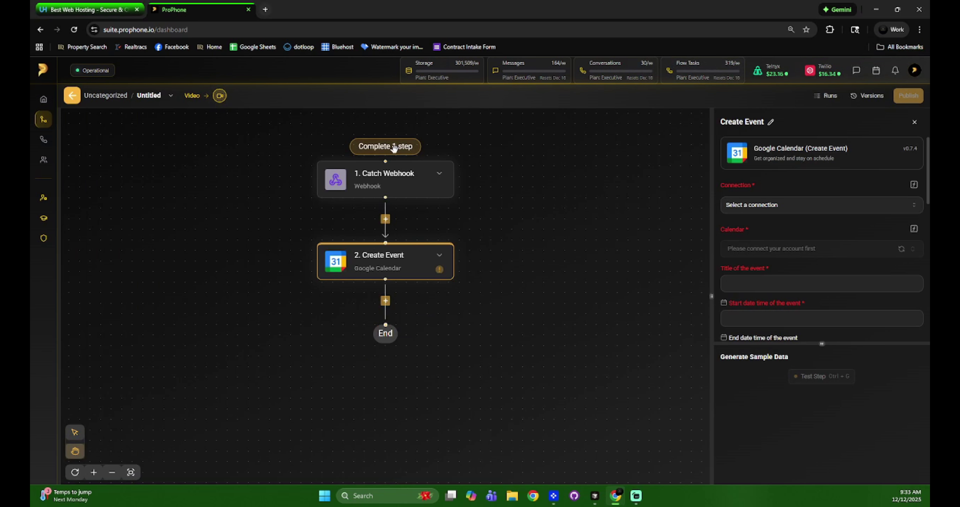
# - Check the project's existing connections to external systems and return to the Untitled flow
pyautogui.click(72, 96)
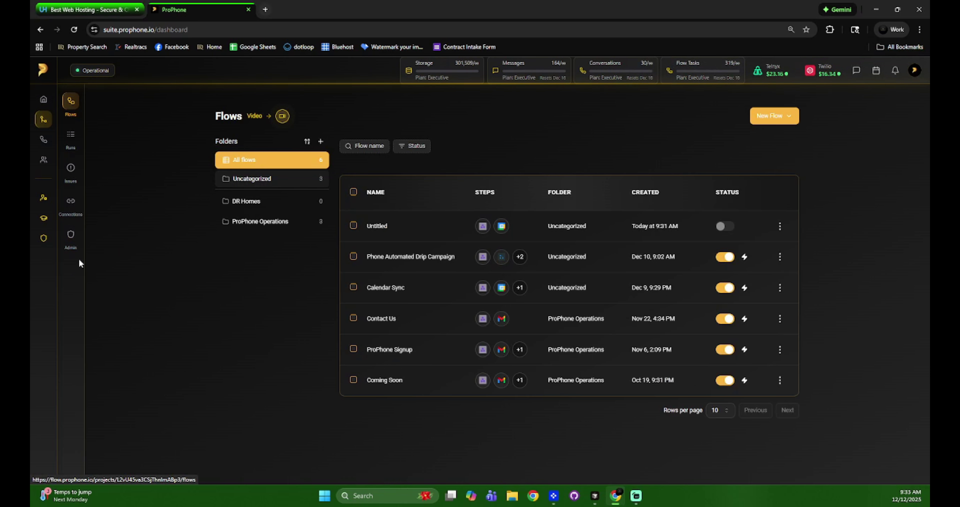
pyautogui.click(70, 203)
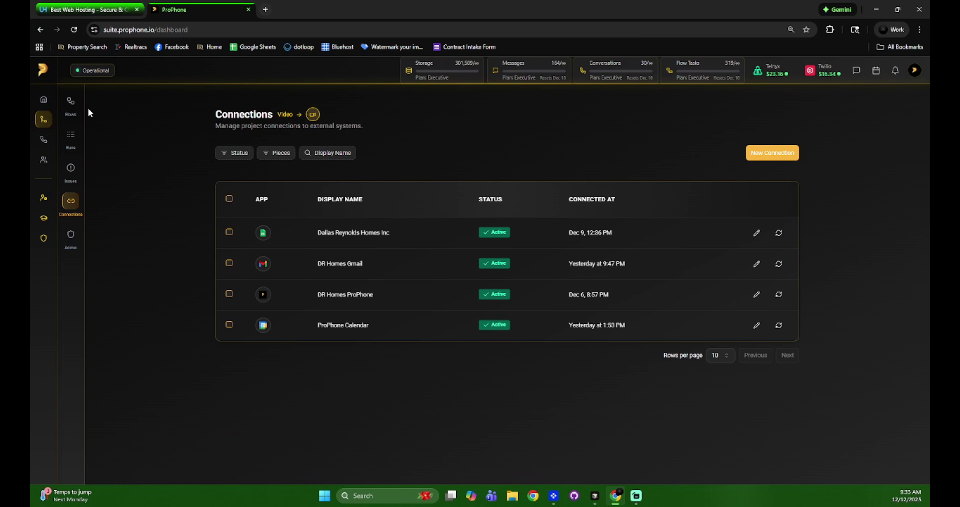
pyautogui.click(77, 102)
pyautogui.click(444, 228)
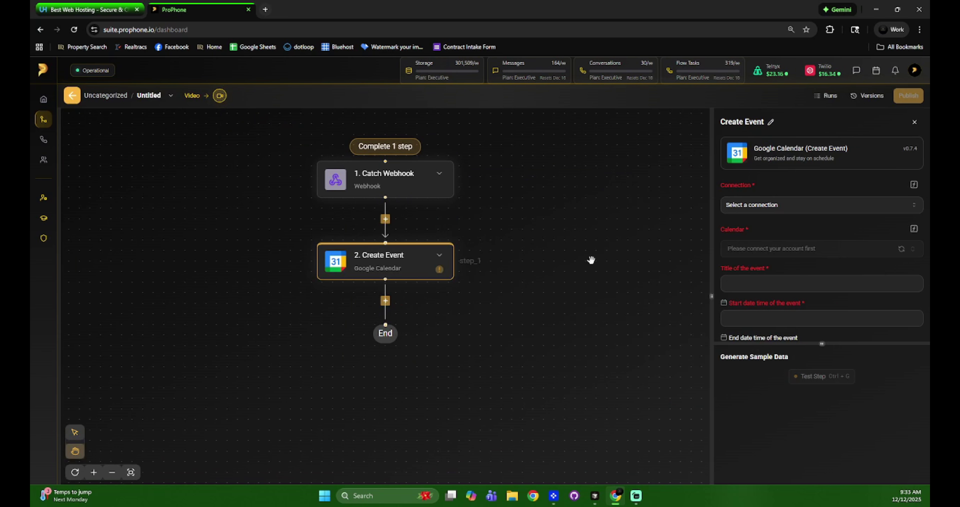
# - Set the Create Event step's connection to ProPhone Calendar
pyautogui.click(768, 212)
pyautogui.click(755, 238)
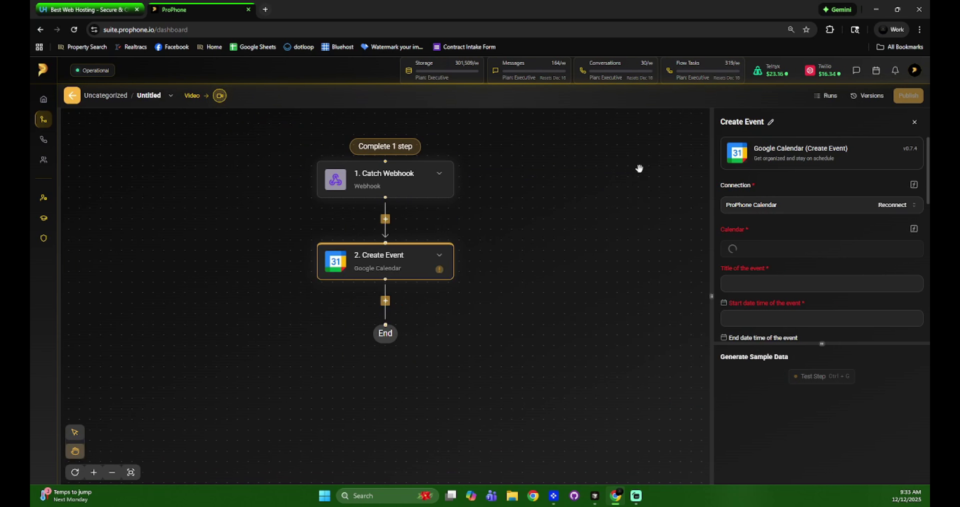
# - Search the web for Google Calendar in a new browser tab and open the account's calendar
pyautogui.click(266, 10)
pyautogui.write('googel calendar')
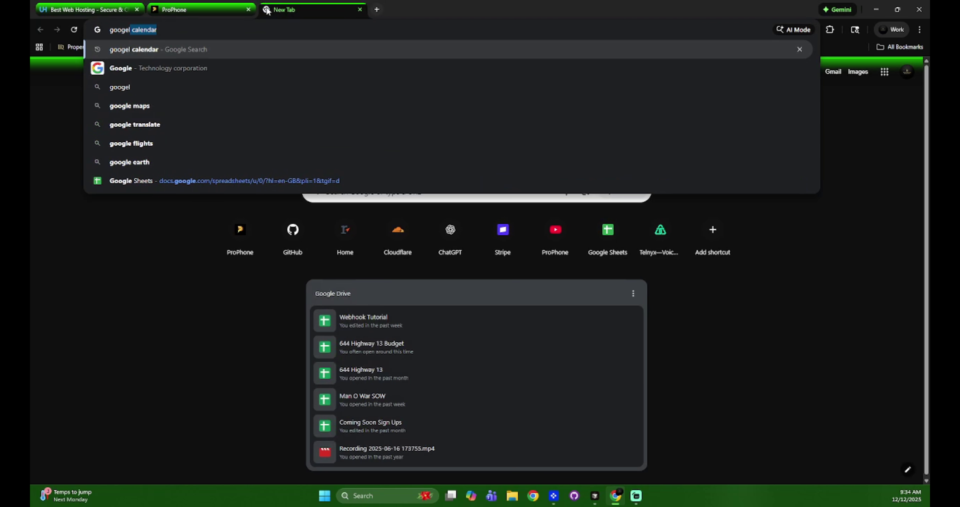
pyautogui.press('Return')
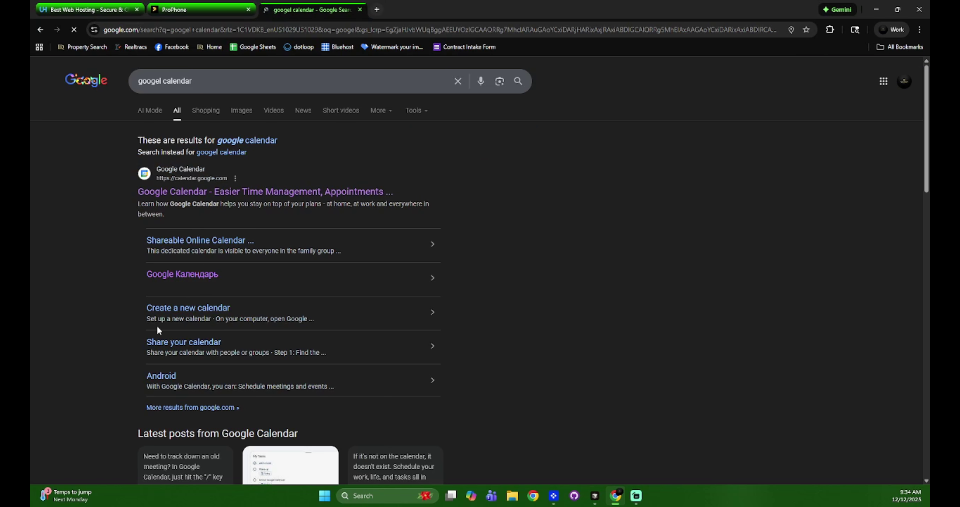
pyautogui.click(183, 188)
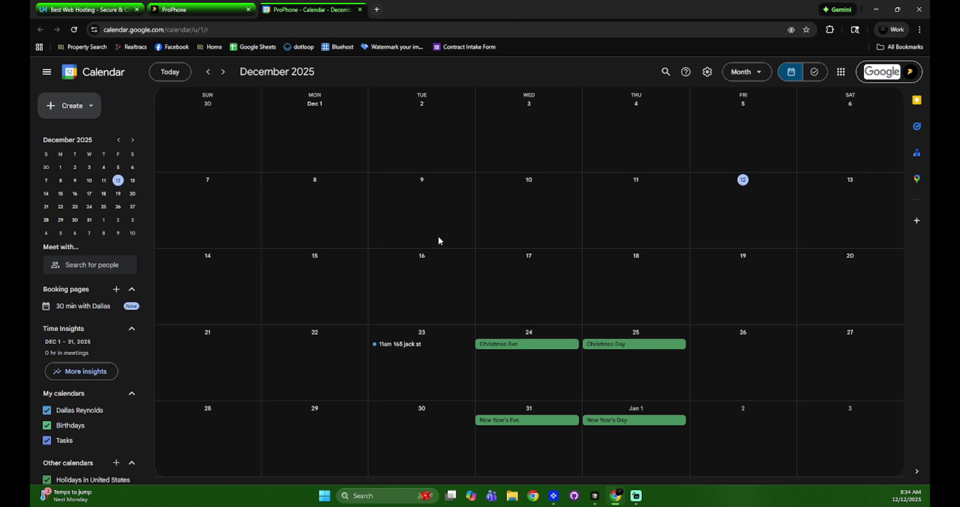
# - Switch back to ProPhone and select the account's e-mail calendar as the calendar for the Create Event step
pyautogui.click(209, 9)
pyautogui.click(803, 255)
pyautogui.click(779, 289)
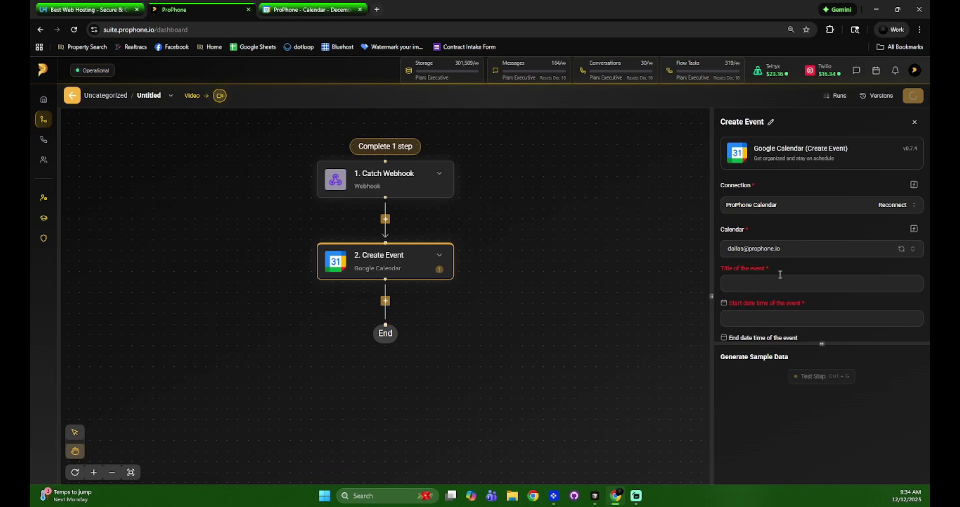
# - Map the title of the event to the title in the Catch Webhook body's event_details
pyautogui.click(755, 284)
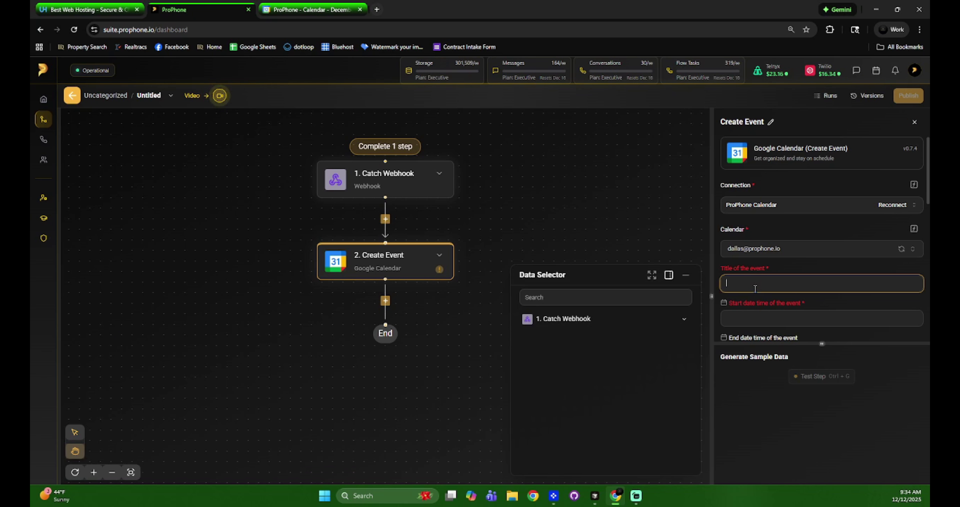
pyautogui.click(684, 320)
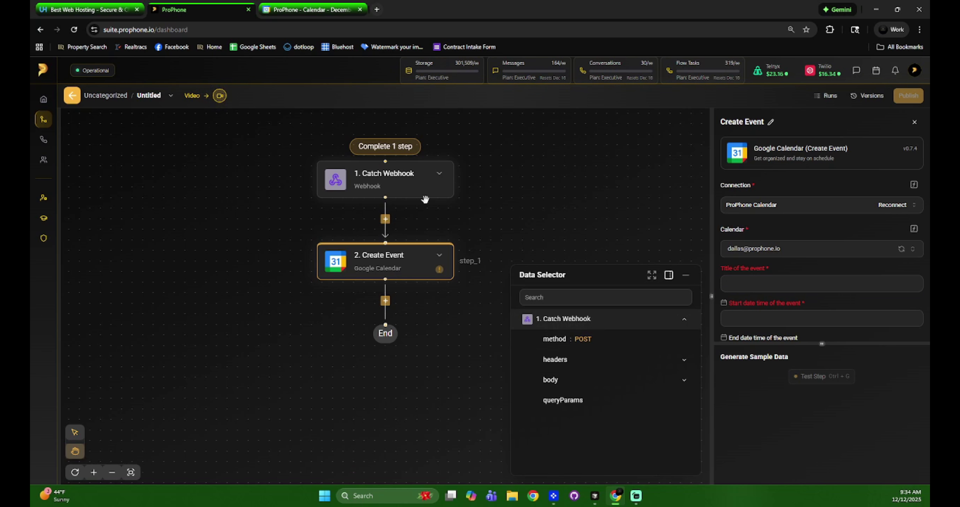
pyautogui.click(682, 382)
pyautogui.scroll(-2, 671, 397)
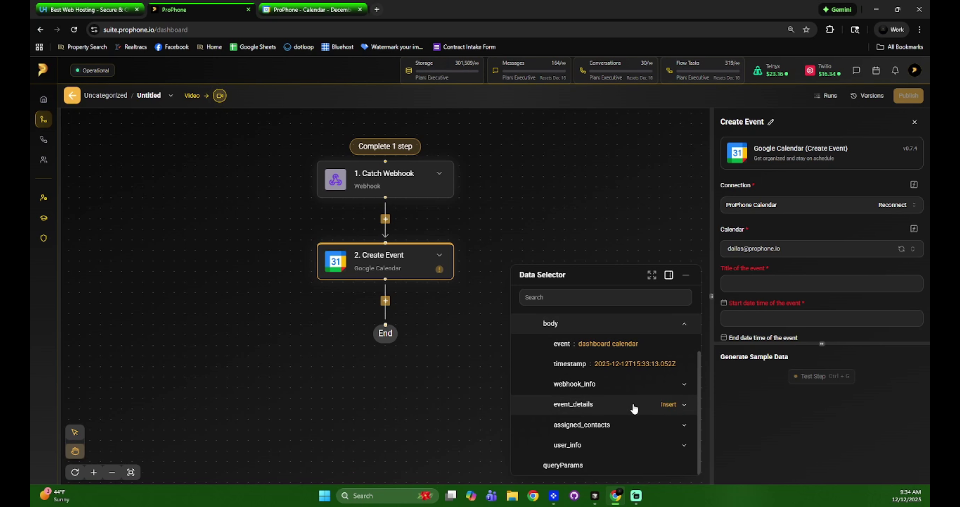
pyautogui.click(684, 404)
pyautogui.scroll(-3, 609, 353)
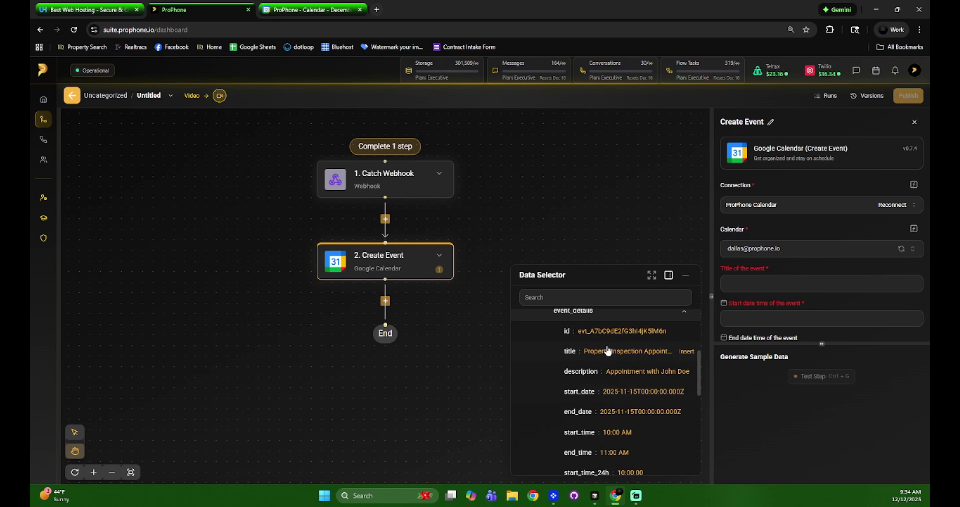
pyautogui.click(609, 353)
# - Map the start date time of the event to start_date_time from the Catch Webhook event_details
pyautogui.scroll(-1, 746, 286)
pyautogui.click(748, 280)
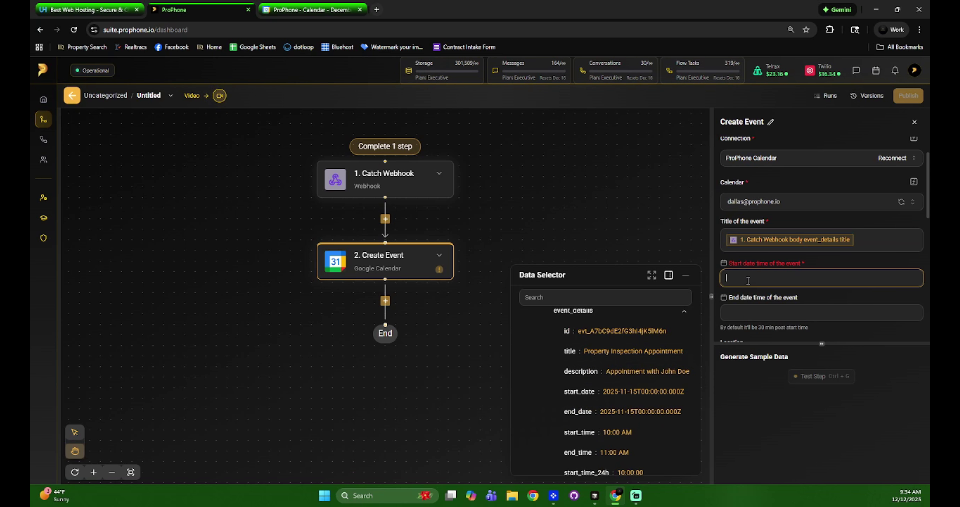
pyautogui.scroll(-2, 615, 373)
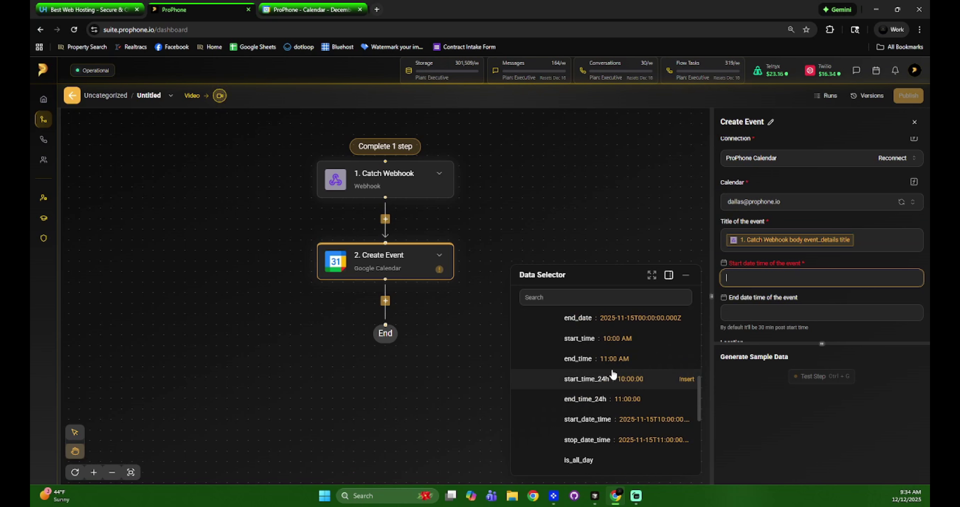
pyautogui.click(615, 426)
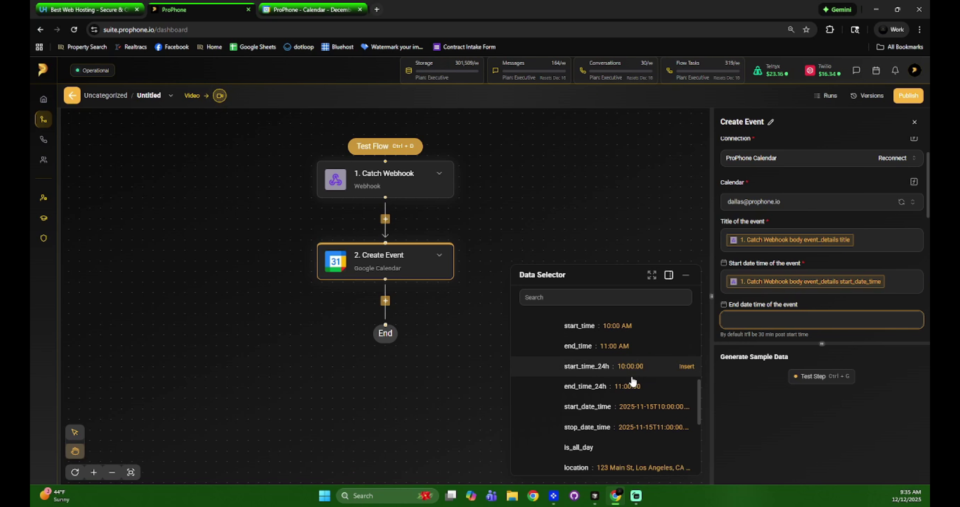
# - Map the event's end date time to stop_date_time and its location to location from the Catch Webhook event_details
pyautogui.scroll(-1, 633, 379)
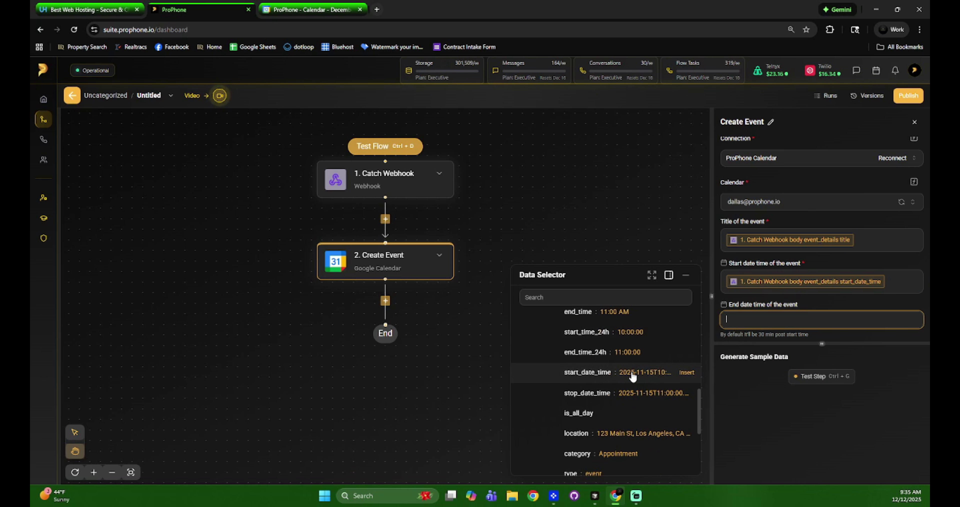
pyautogui.click(639, 396)
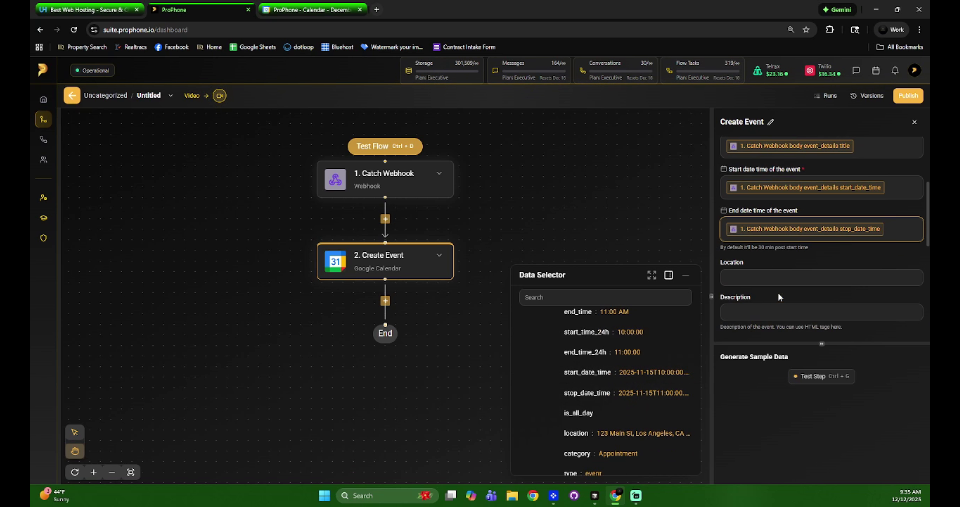
pyautogui.scroll(-1, 635, 367)
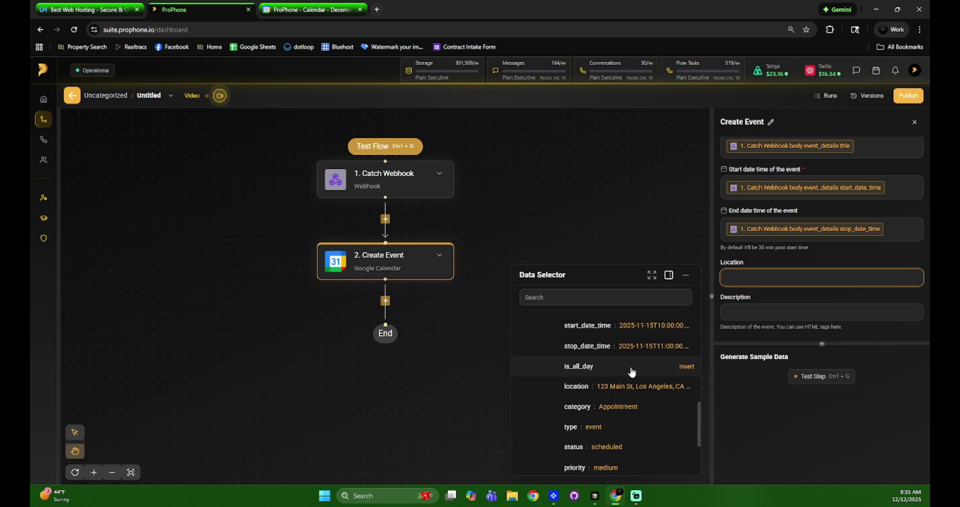
pyautogui.click(629, 388)
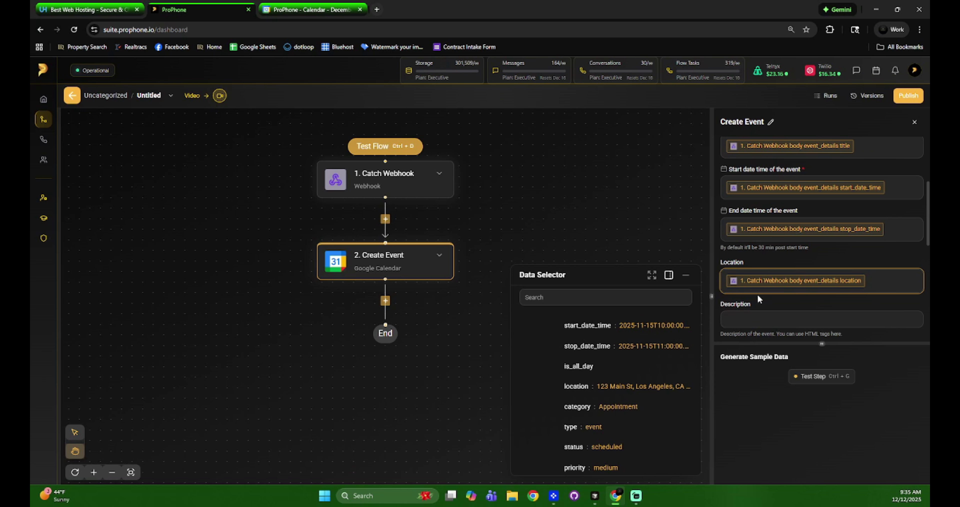
# - Map the event's description to the description followed by the id from the Catch Webhook event_details
pyautogui.scroll(-2, 783, 277)
pyautogui.scroll(-3, 589, 389)
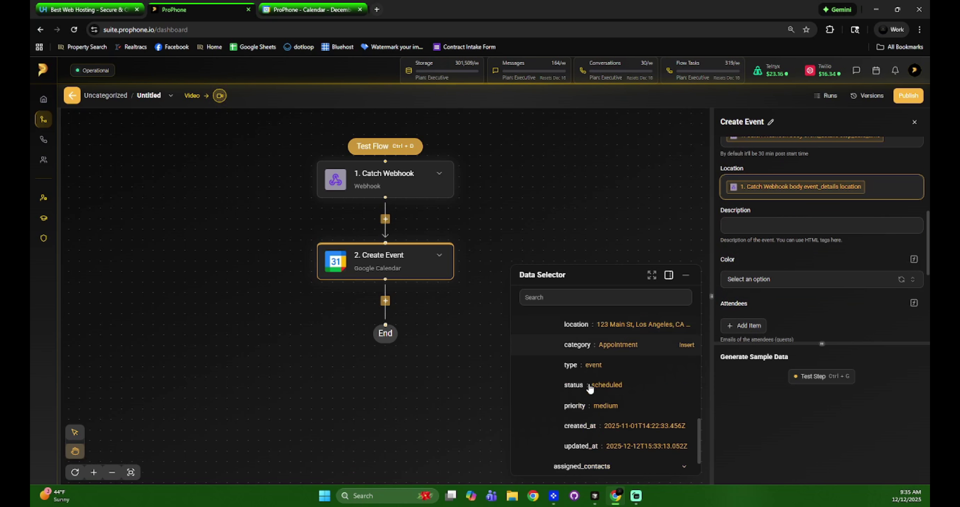
pyautogui.scroll(3, 588, 389)
pyautogui.click(741, 228)
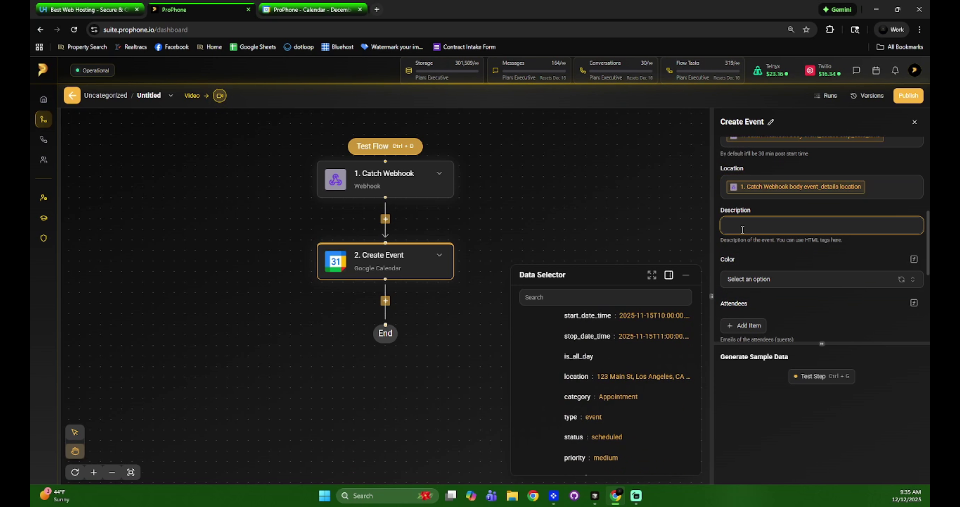
pyautogui.scroll(2, 601, 370)
pyautogui.scroll(-3, 603, 371)
pyautogui.scroll(-1, 603, 371)
pyautogui.scroll(4, 604, 372)
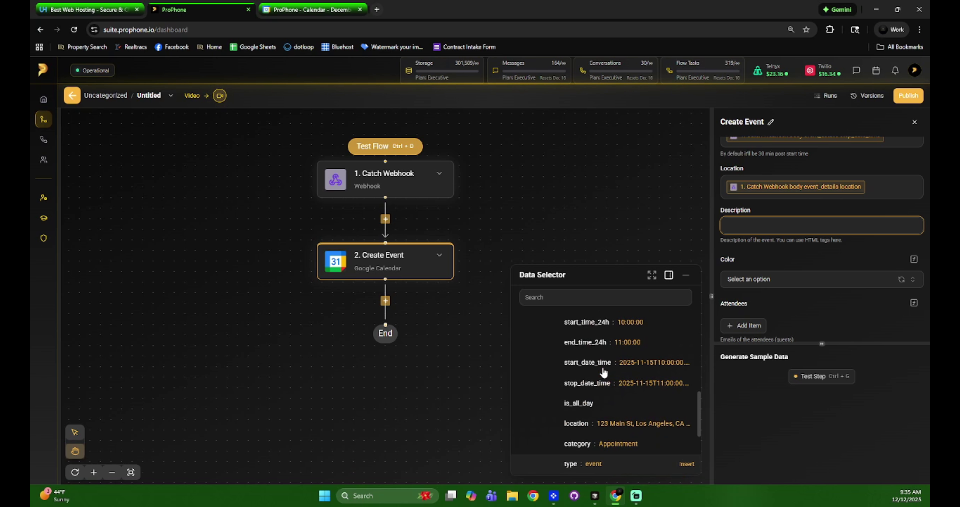
pyautogui.scroll(4, 605, 372)
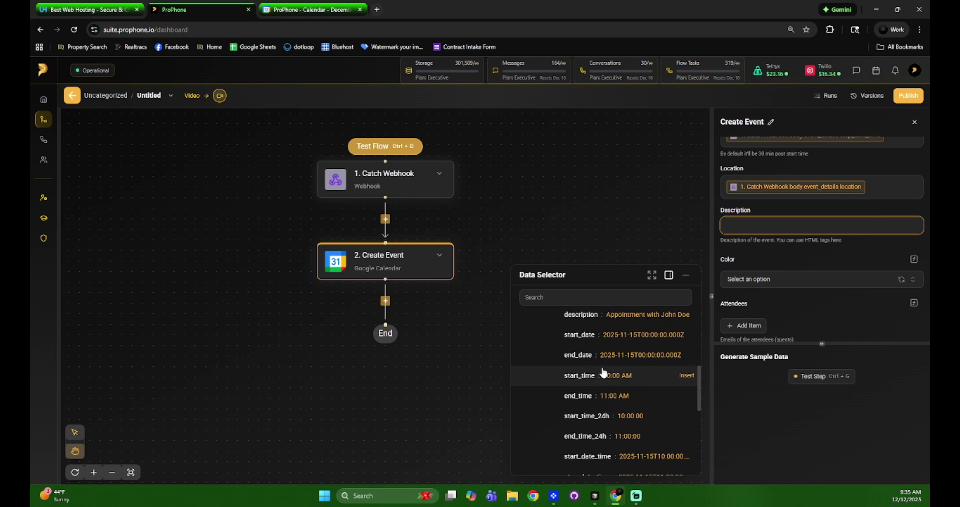
pyautogui.click(613, 369)
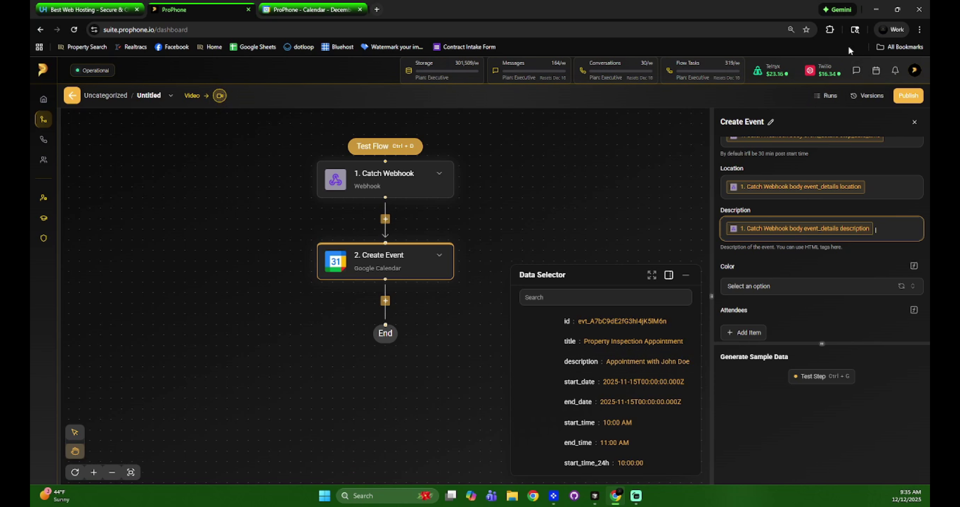
pyautogui.click(609, 329)
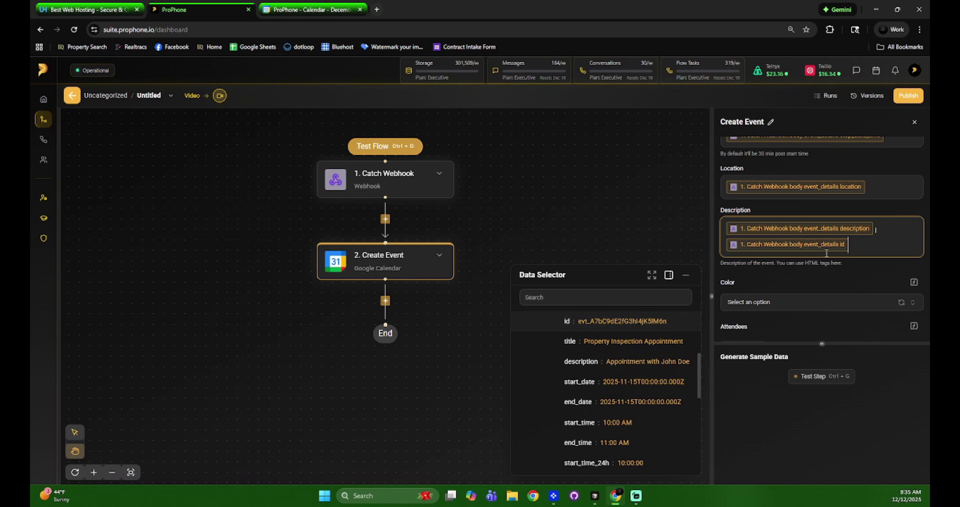
pyautogui.click(835, 265)
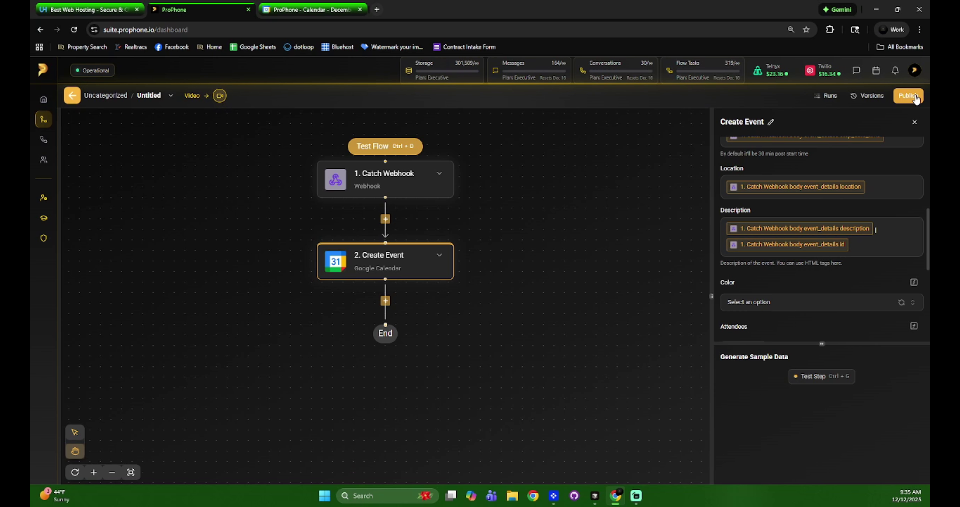
# - Test the Create Event step and check November 2025 in Google Calendar for the sample event
pyautogui.click(825, 377)
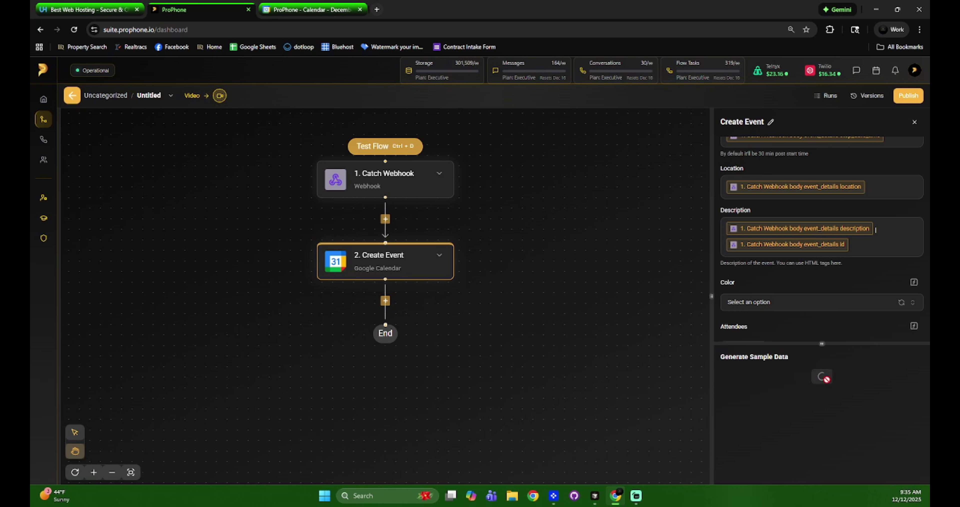
pyautogui.click(290, 5)
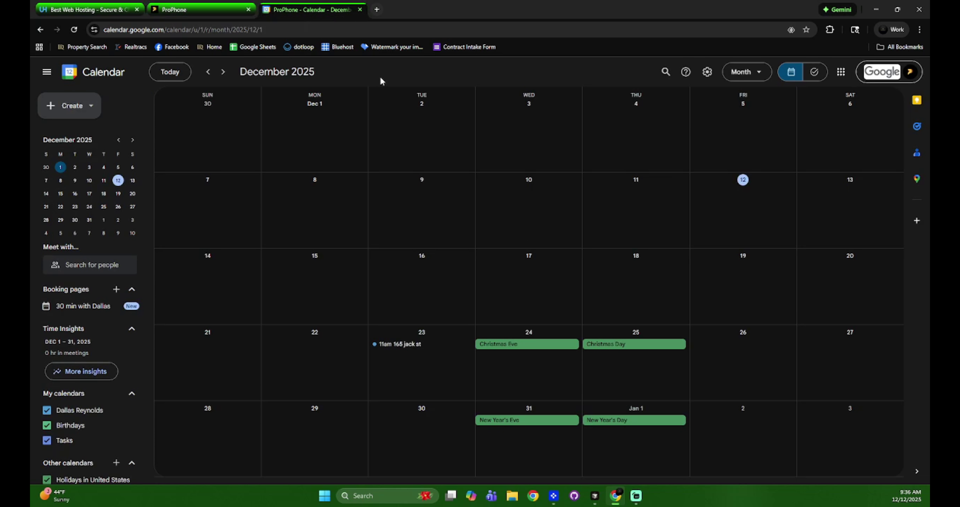
pyautogui.click(209, 72)
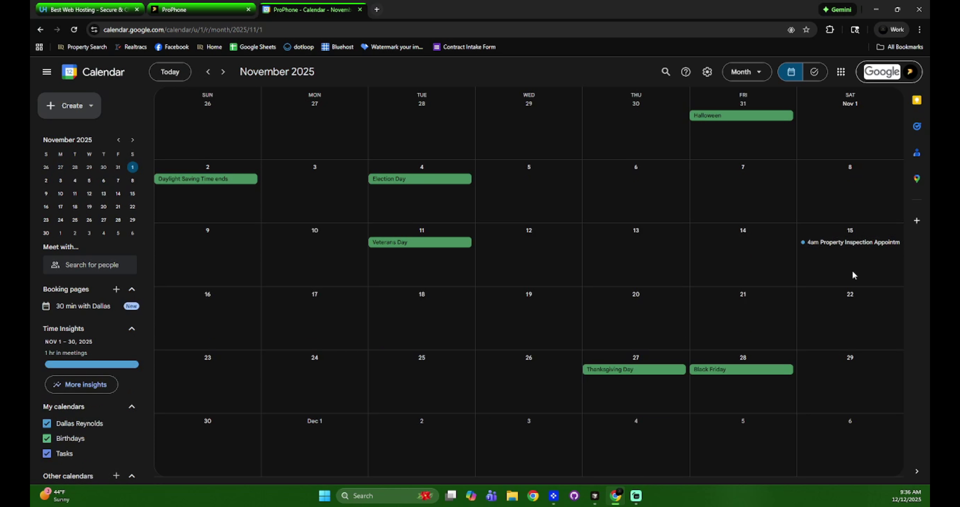
# - Switch back to ProPhone and publish the flow
pyautogui.click(175, 9)
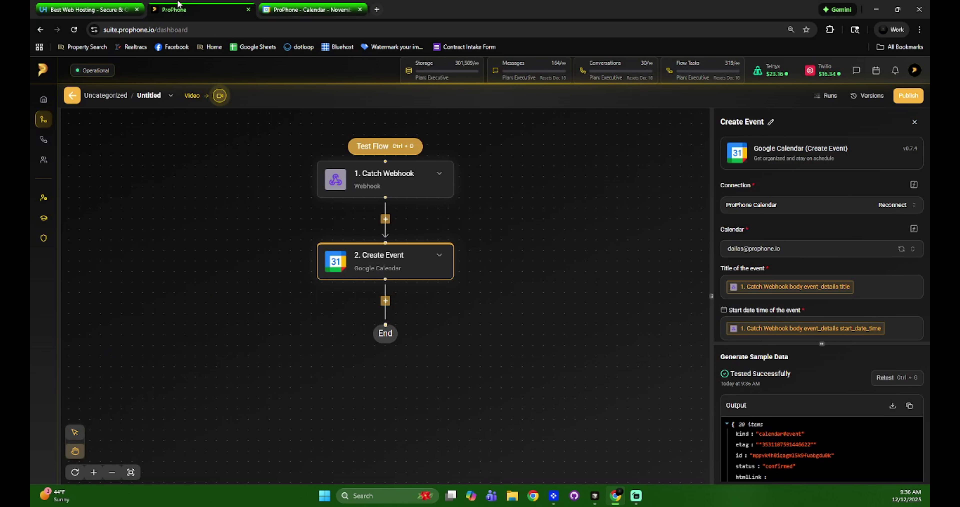
pyautogui.click(909, 97)
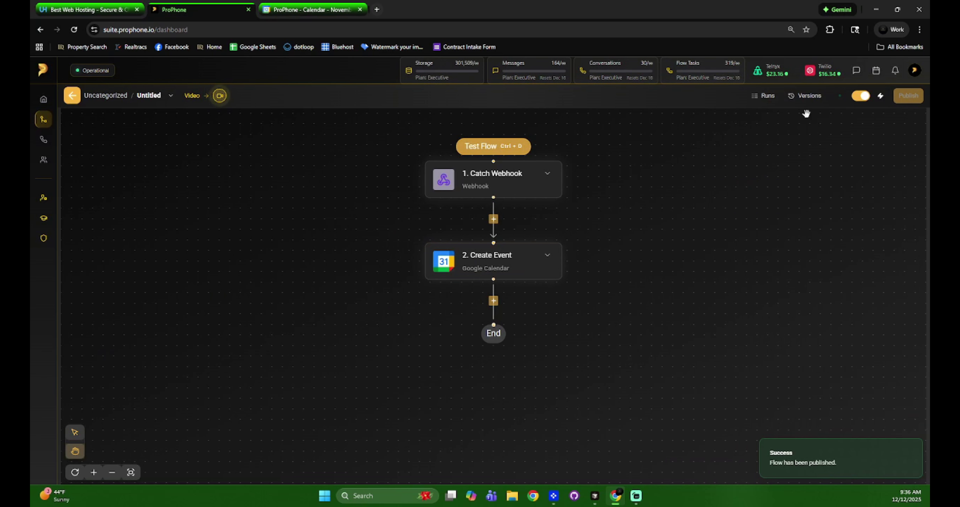
# - Start a new event in the dashboard calendar titled "Test Calendar" and dated 12/19/2025
pyautogui.click(877, 72)
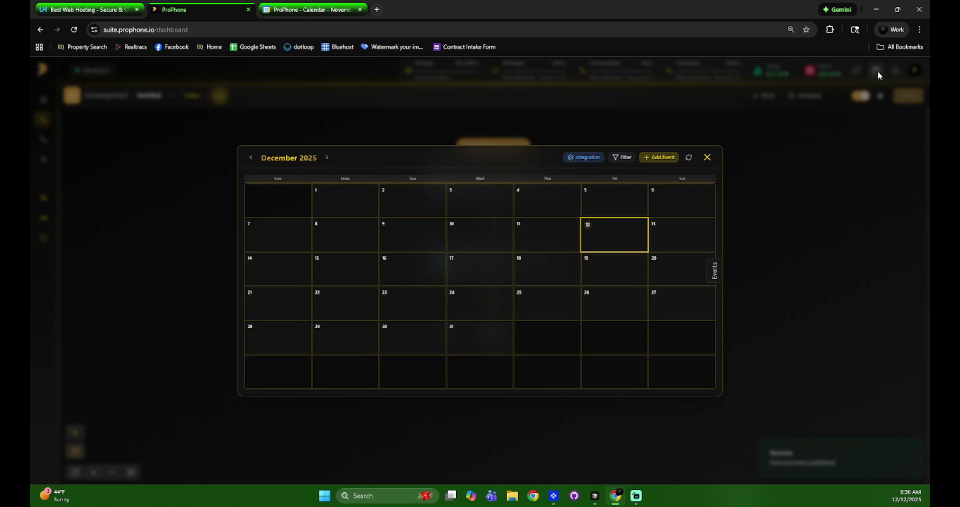
pyautogui.click(665, 160)
pyautogui.click(404, 191)
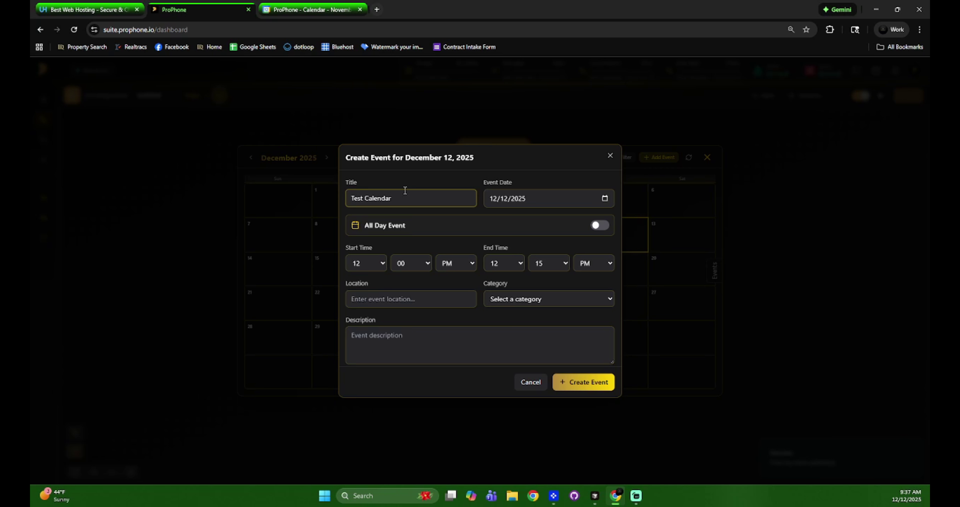
pyautogui.click(603, 199)
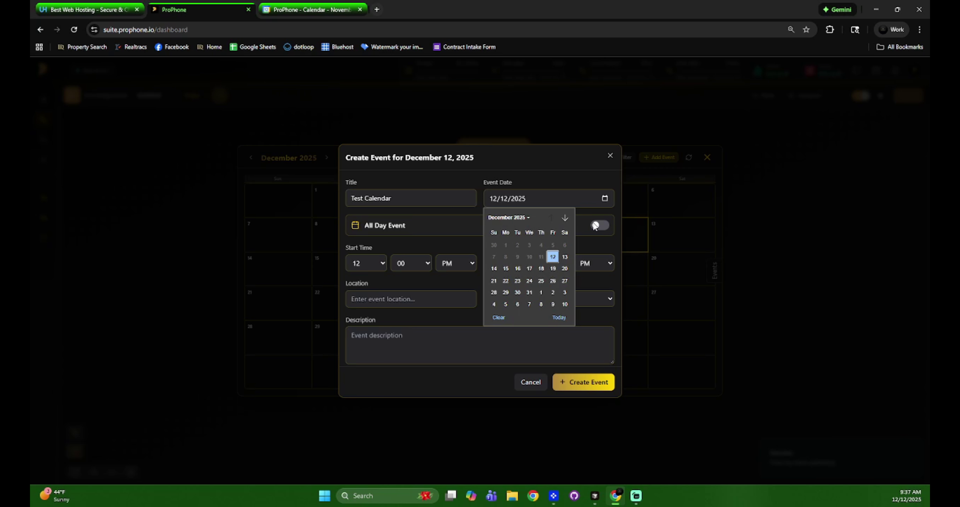
pyautogui.click(555, 270)
# - Set the new event's time from 4:00 PM to 4:30 PM
pyautogui.click(353, 265)
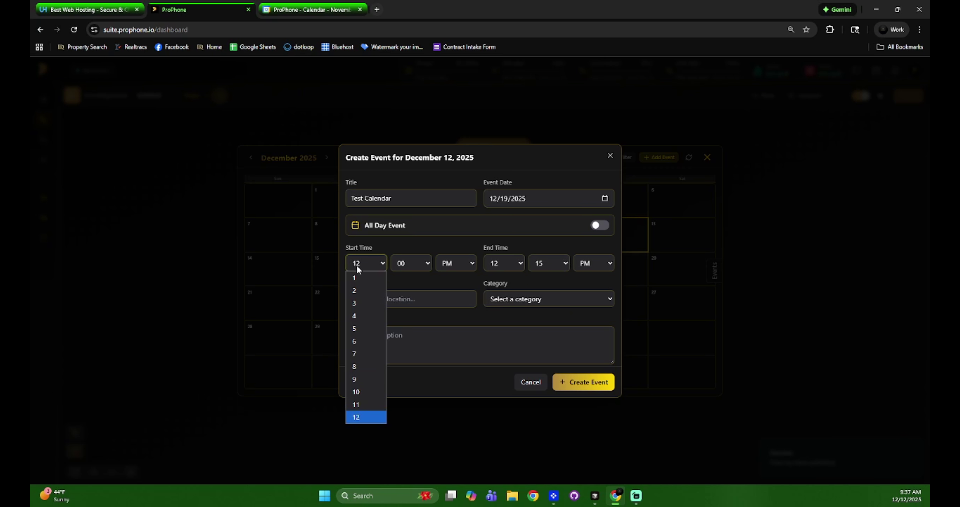
pyautogui.click(368, 315)
pyautogui.click(548, 263)
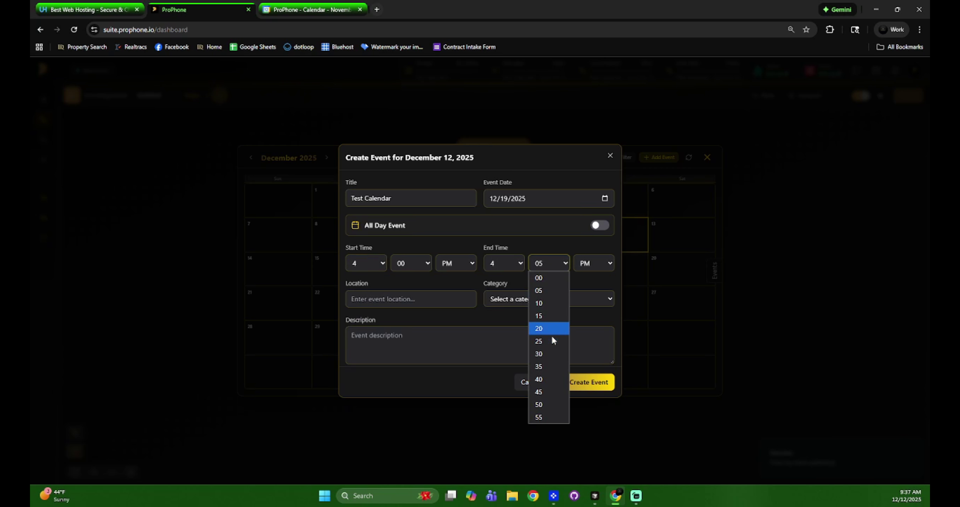
pyautogui.press('Escape')
# - Leave the location empty, set the event's category to Inspection and create the event
pyautogui.click(435, 295)
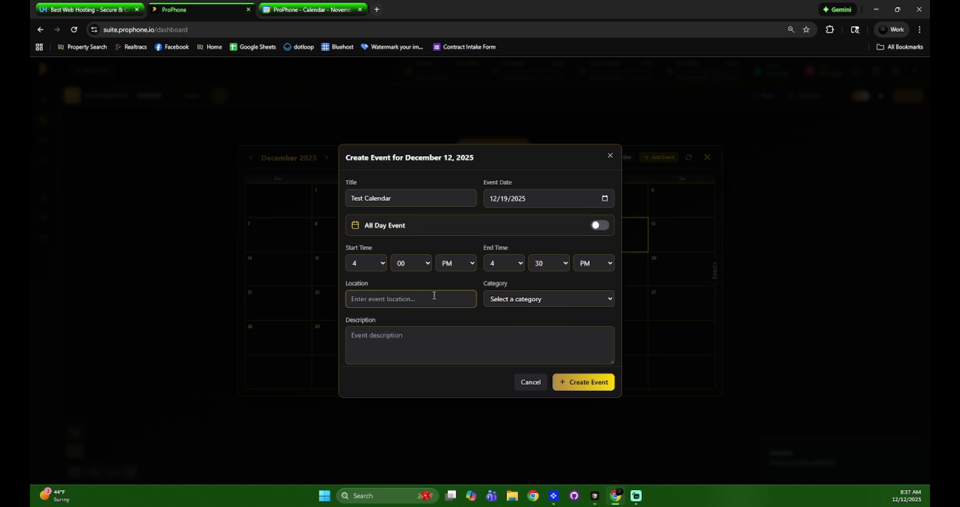
pyautogui.click(526, 298)
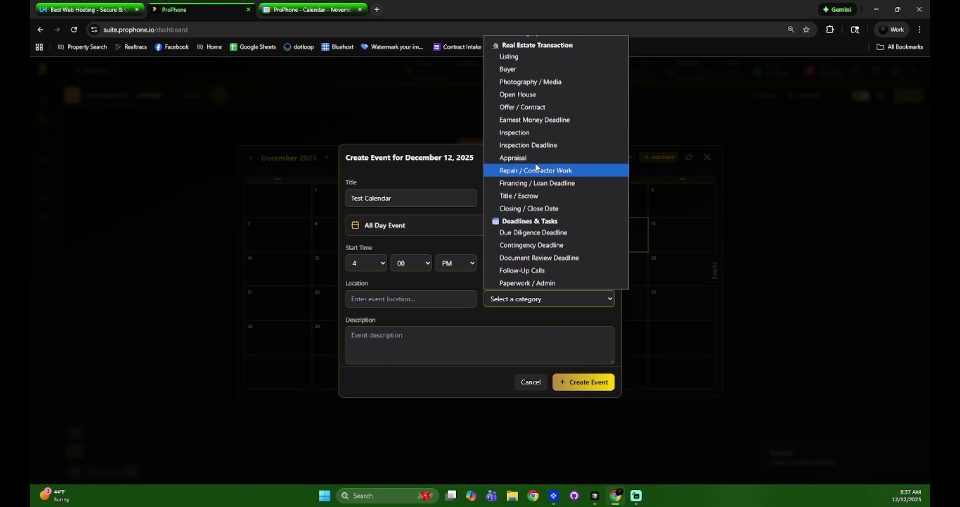
pyautogui.click(532, 133)
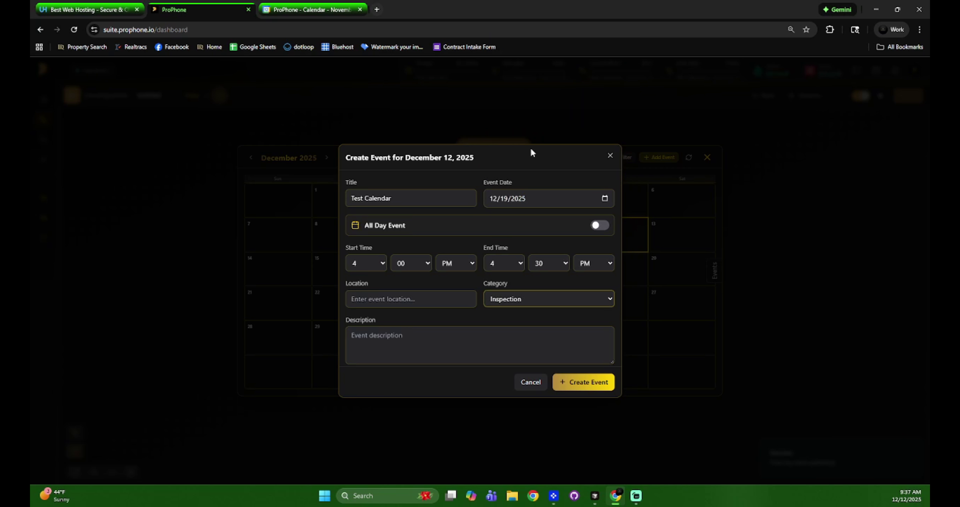
pyautogui.click(597, 387)
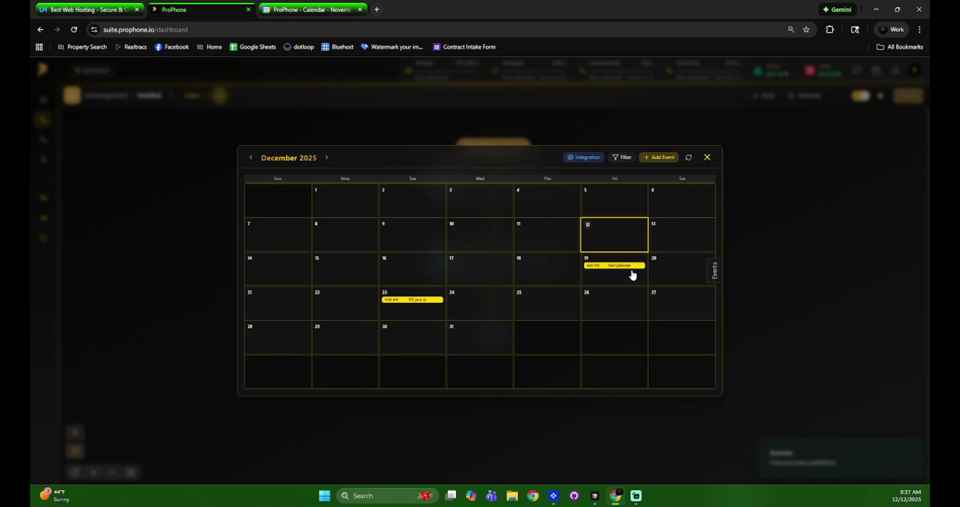
# - Switch to Google Calendar and check December 2025 for the Test Calendar event
pyautogui.click(290, 6)
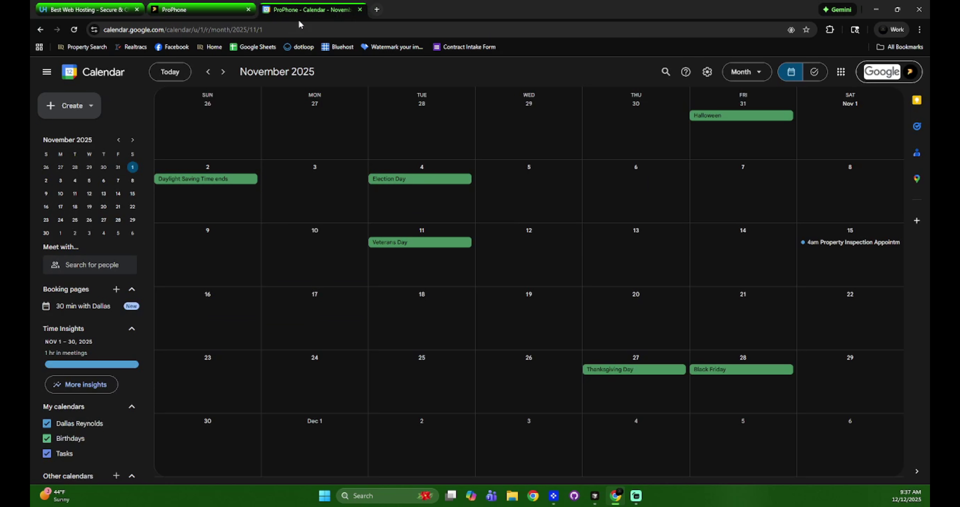
pyautogui.click(223, 72)
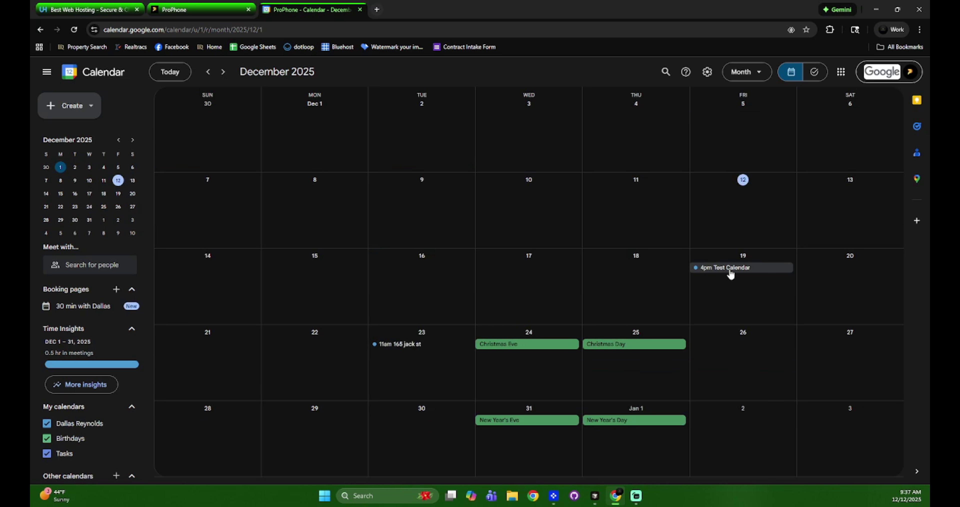
# - Switch back to ProPhone, close the dashboard calendar and delete the Untitled flow from the flows list
pyautogui.click(222, 6)
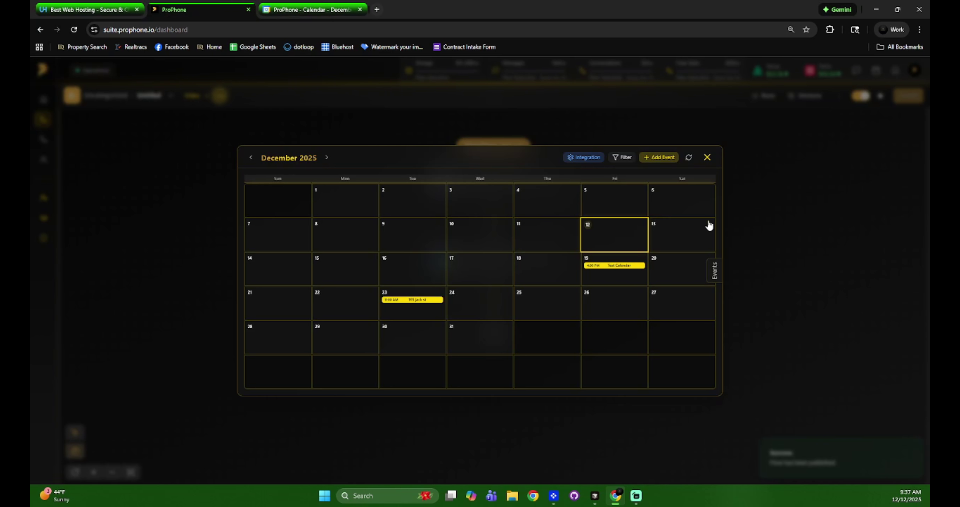
pyautogui.click(707, 159)
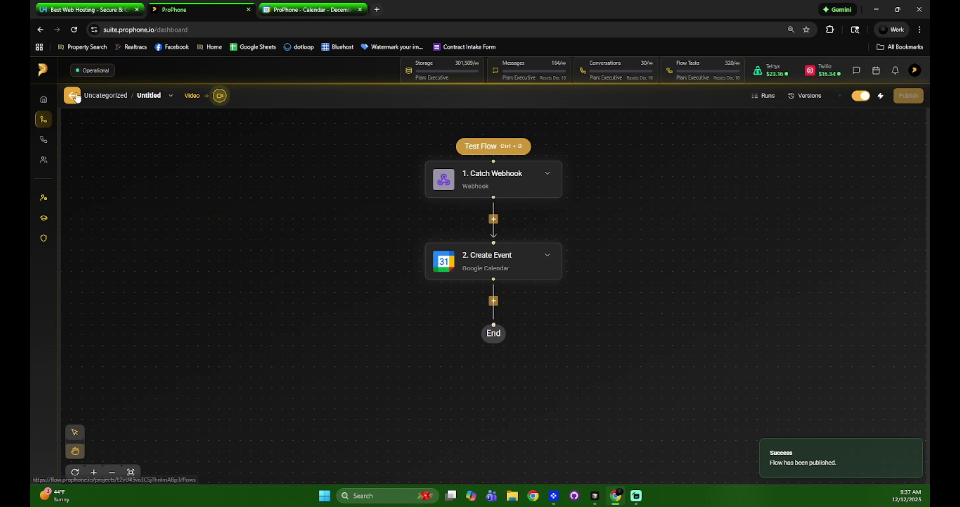
pyautogui.click(108, 96)
pyautogui.click(781, 226)
pyautogui.click(779, 312)
pyautogui.click(574, 312)
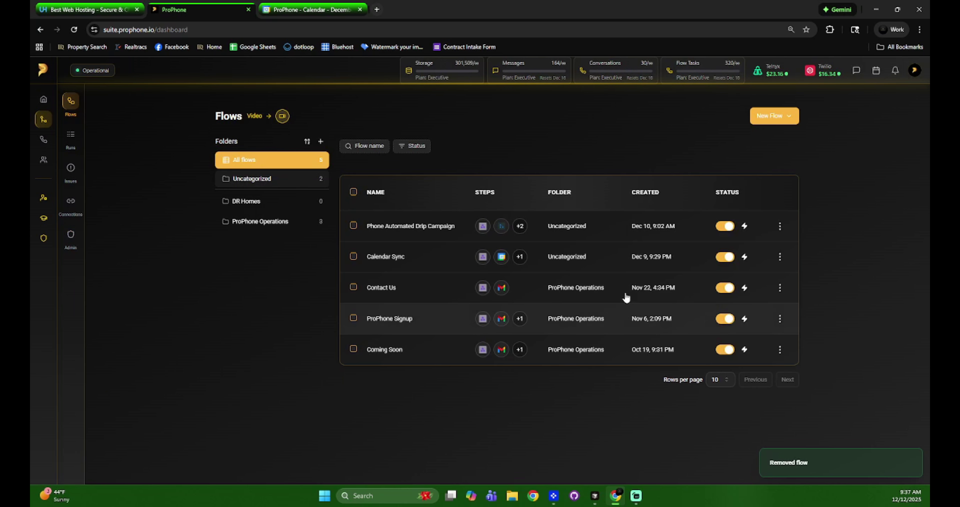
# - Delete the Calendar Integration Tutorial webhook in the account settings and close the settings
pyautogui.click(915, 70)
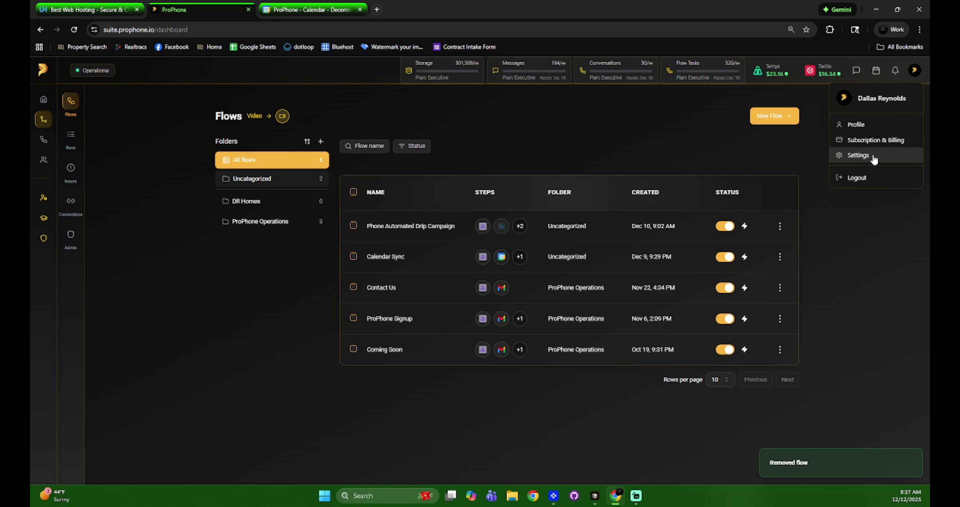
pyautogui.click(880, 156)
pyautogui.click(246, 296)
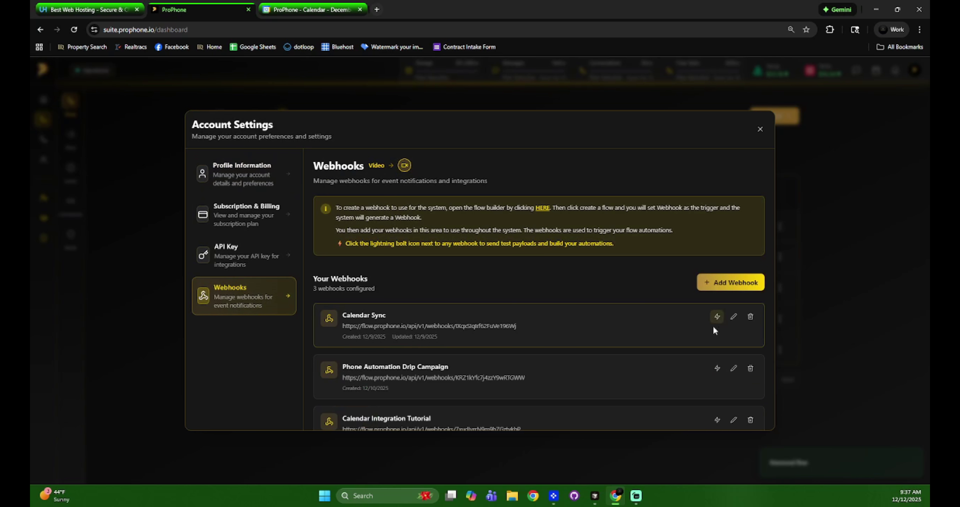
pyautogui.scroll(-2, 615, 363)
pyautogui.click(751, 374)
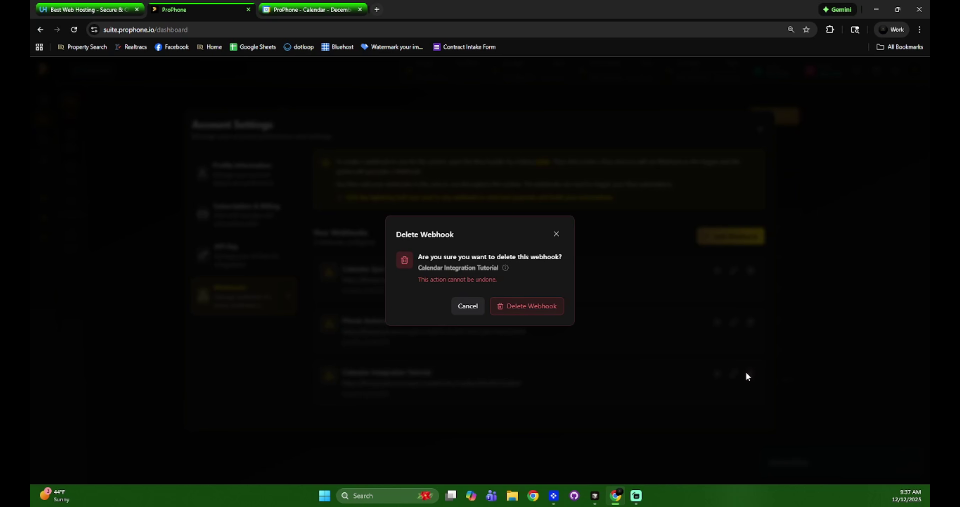
pyautogui.click(521, 306)
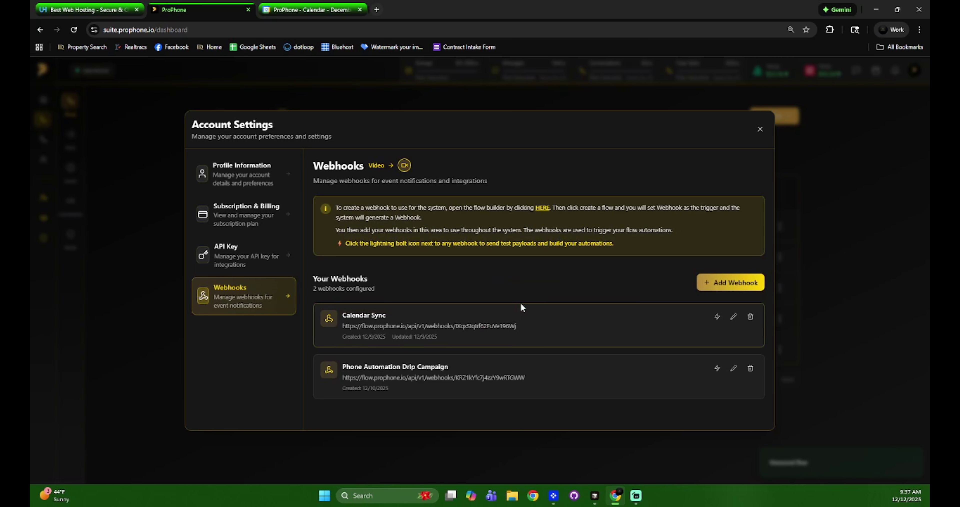
pyautogui.click(760, 131)
# - Change the dashboard calendar's event integration to the Calendar Sync webhook, save the configuration and close the calendar
pyautogui.click(878, 72)
pyautogui.click(573, 159)
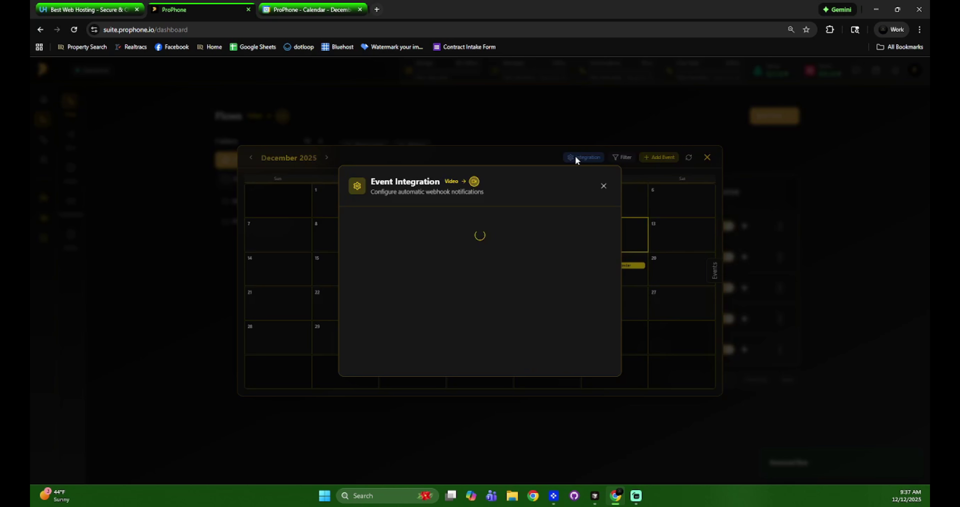
pyautogui.scroll(-2, 520, 298)
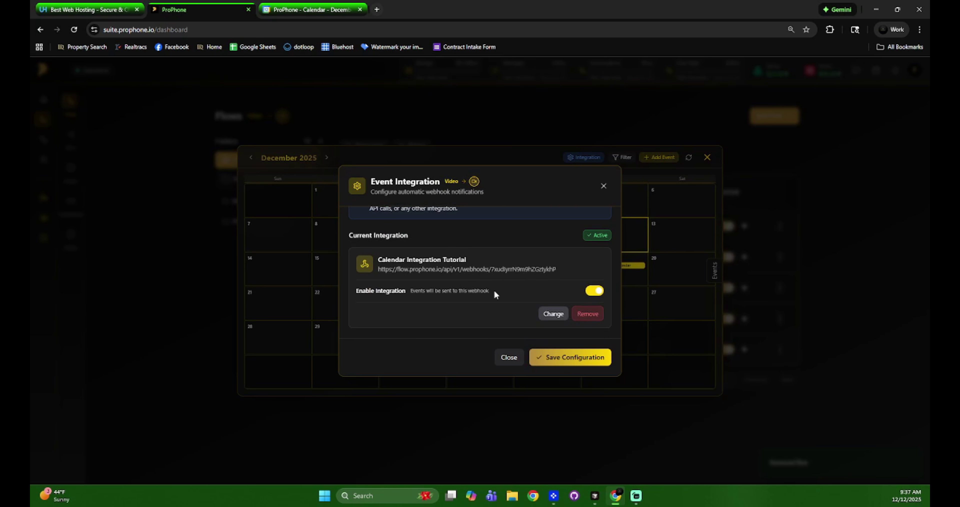
pyautogui.click(551, 314)
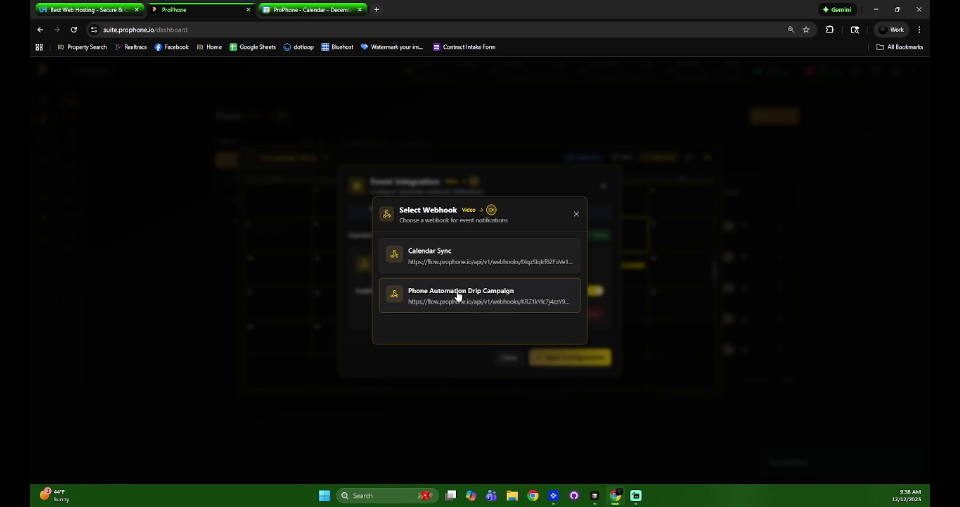
pyautogui.click(459, 261)
pyautogui.click(576, 359)
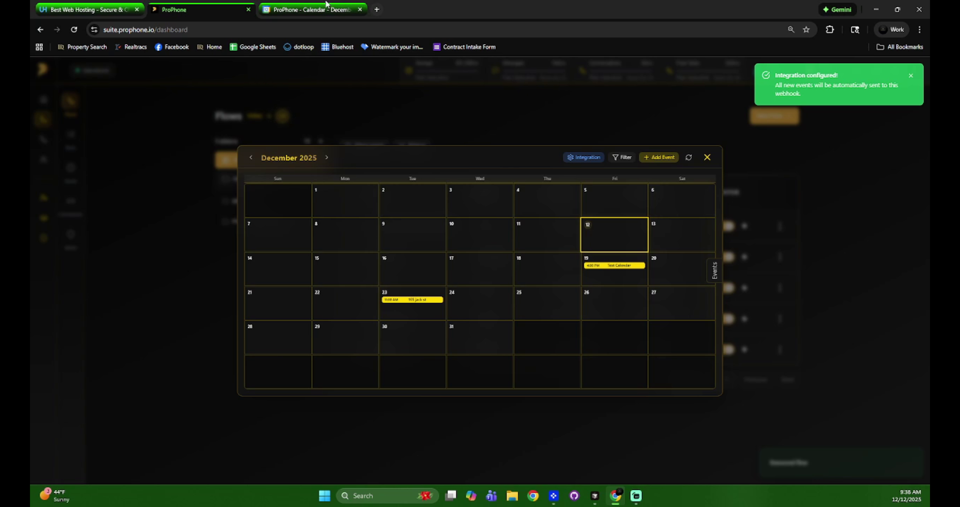
pyautogui.click(438, 107)
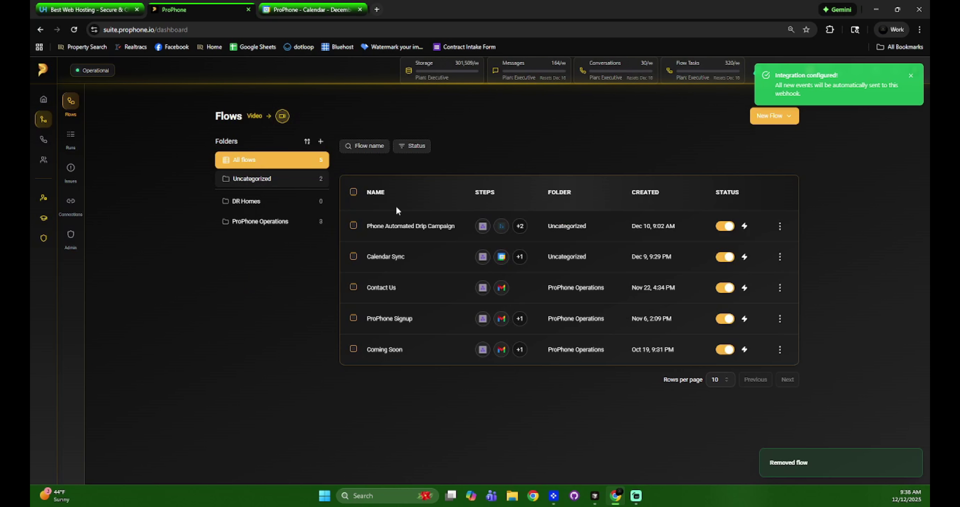
# - Look over the steps of the Calendar Sync flow and return to the flows list
pyautogui.click(412, 251)
pyautogui.scroll(-3, 711, 308)
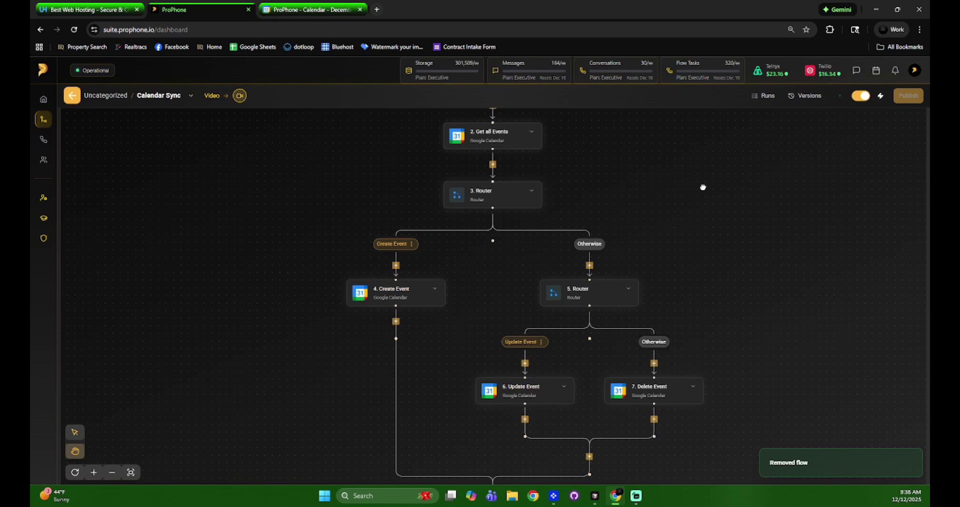
pyautogui.click(112, 472)
pyautogui.scroll(2, 135, 265)
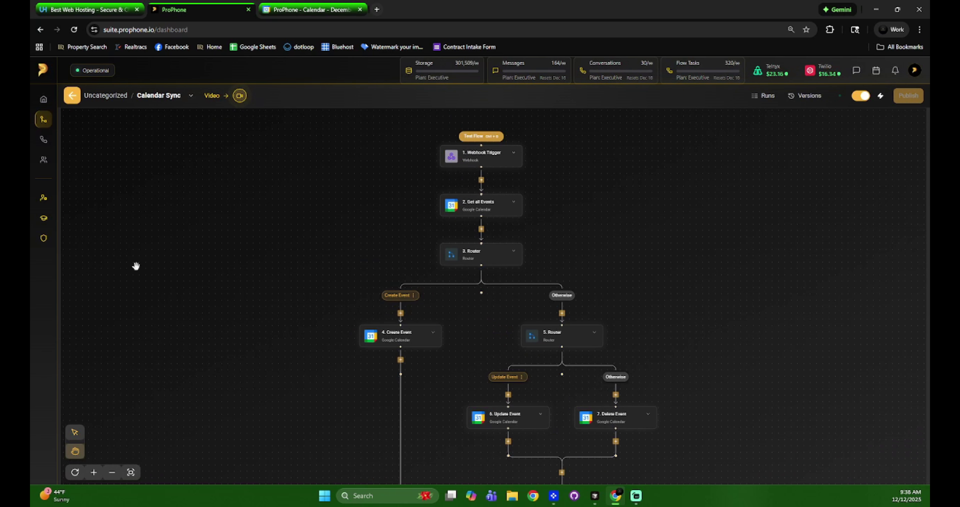
pyautogui.click(70, 96)
# - Browse the templates available for a new flow and close them without using one
pyautogui.click(774, 116)
pyautogui.click(784, 146)
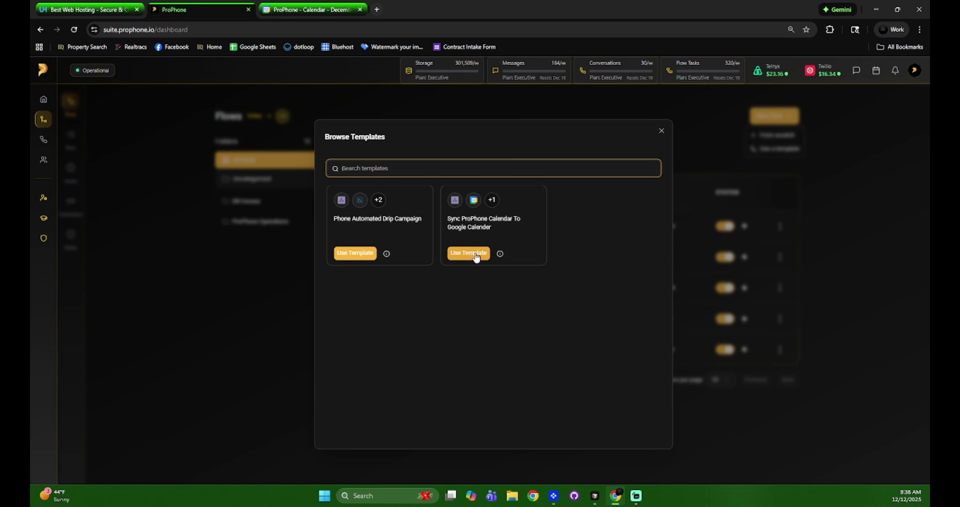
pyautogui.click(661, 130)
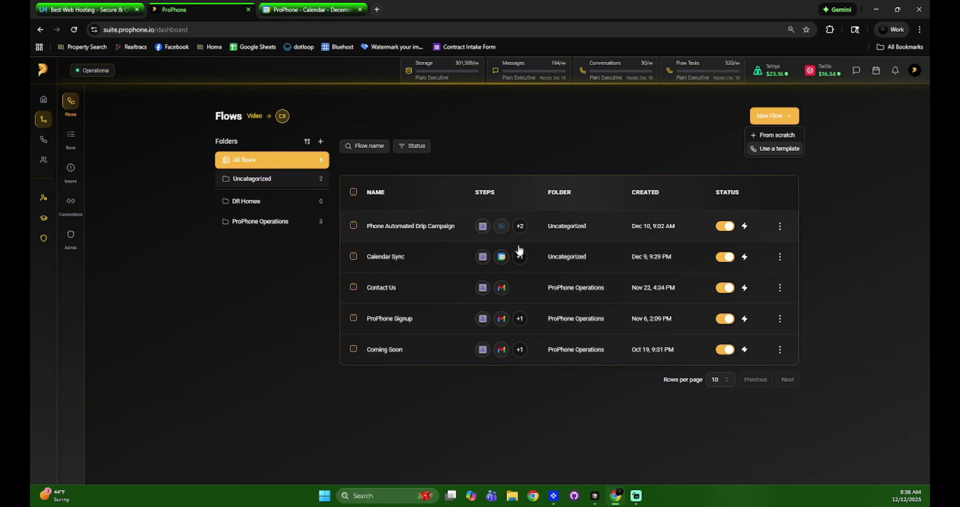
# - Open the Calendar Sync flow and examine the Webhook Trigger's sample output down to the event details
pyautogui.click(461, 260)
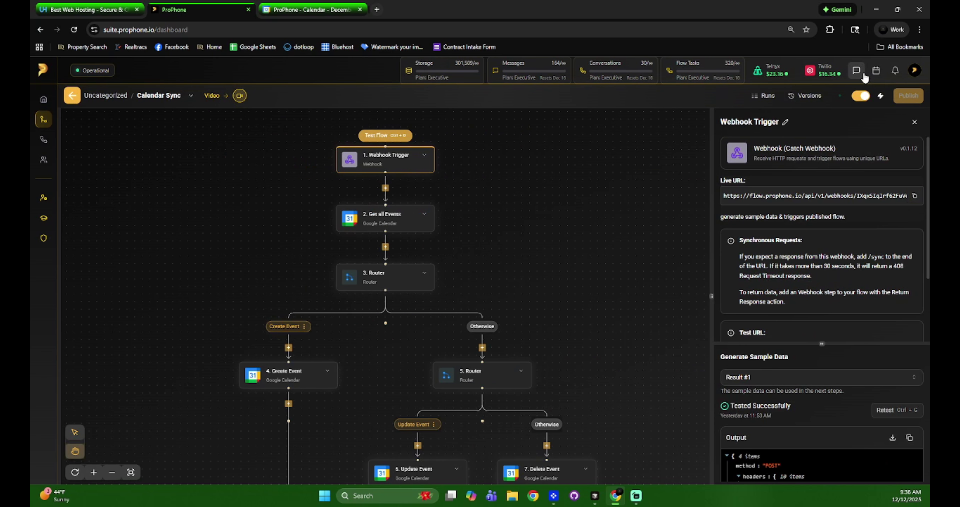
pyautogui.moveTo(587, 267)
pyautogui.mouseDown()
pyautogui.moveTo(589, 216)
pyautogui.moveTo(612, 263)
pyautogui.moveTo(592, 268)
pyautogui.mouseUp()
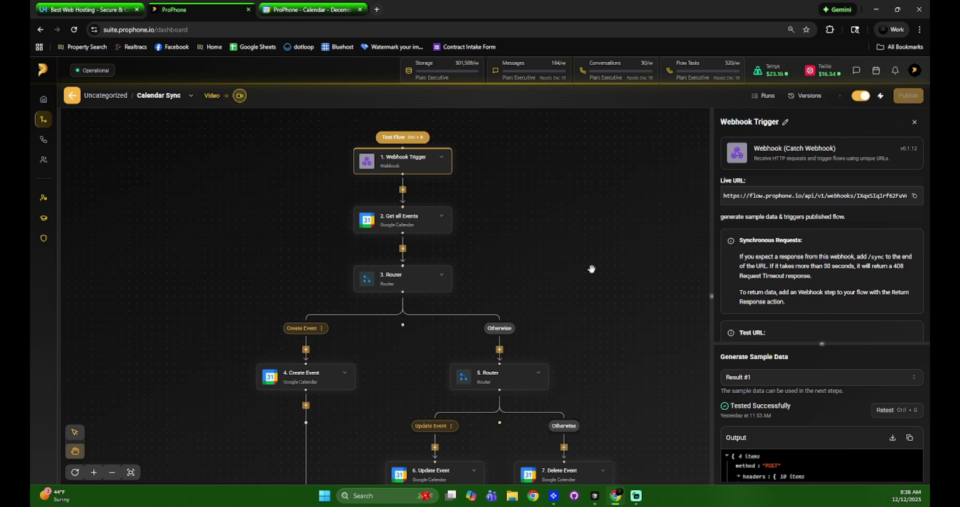
pyautogui.scroll(-1, 594, 294)
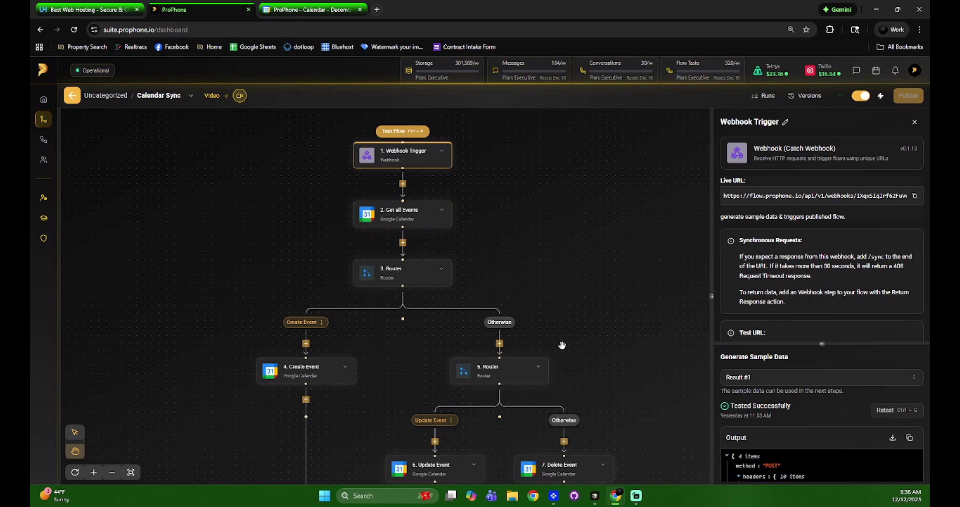
pyautogui.moveTo(561, 342); pyautogui.dragTo(517, 217)
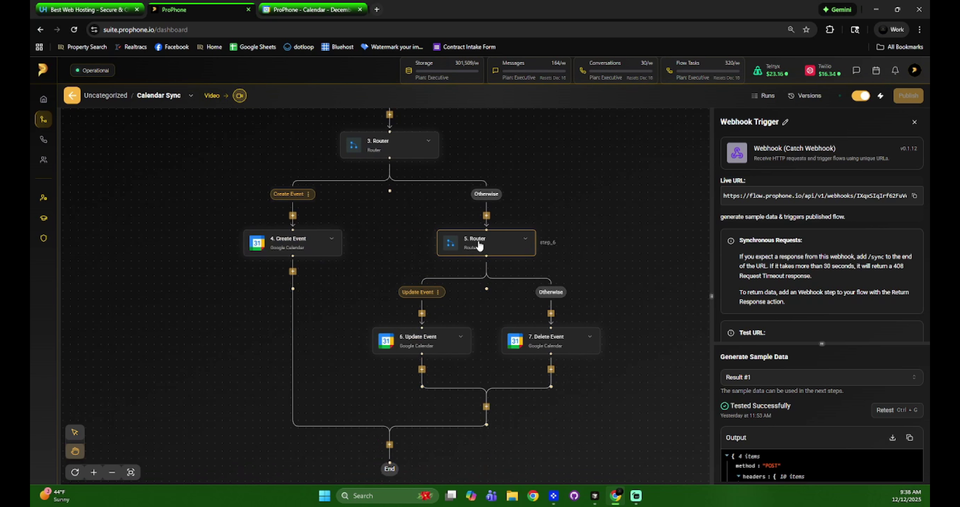
pyautogui.click(824, 343)
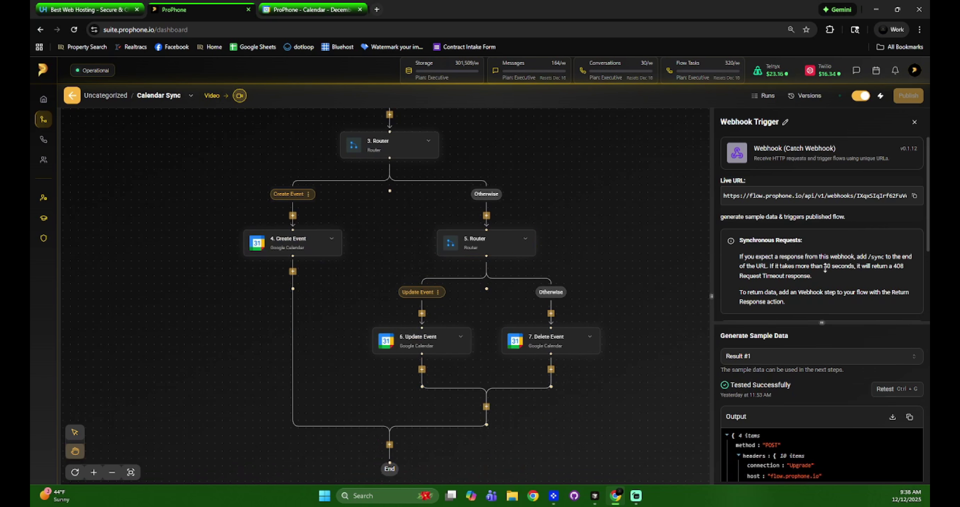
pyautogui.scroll(-10, 835, 317)
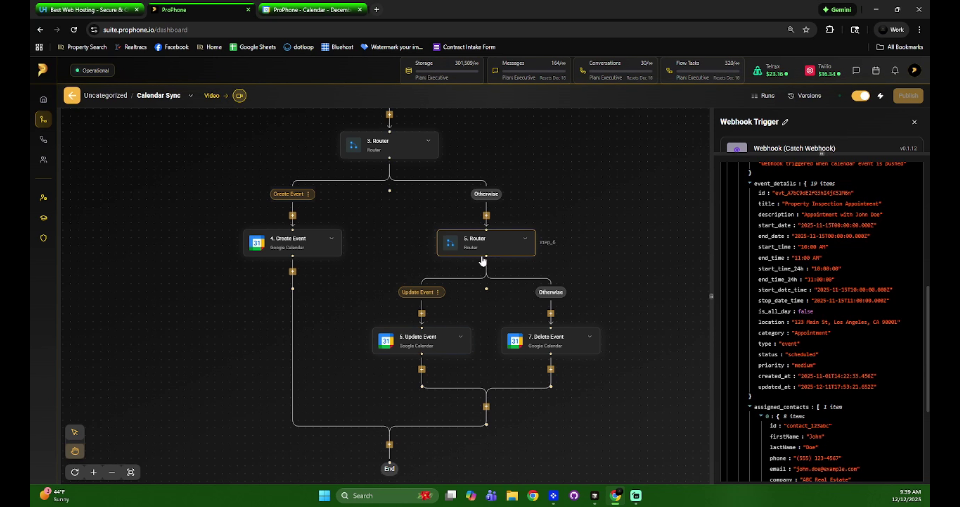
# - Review the flow's create, update and delete branches, close the trigger settings and return to the flows list
pyautogui.moveTo(607, 228); pyautogui.dragTo(655, 364)
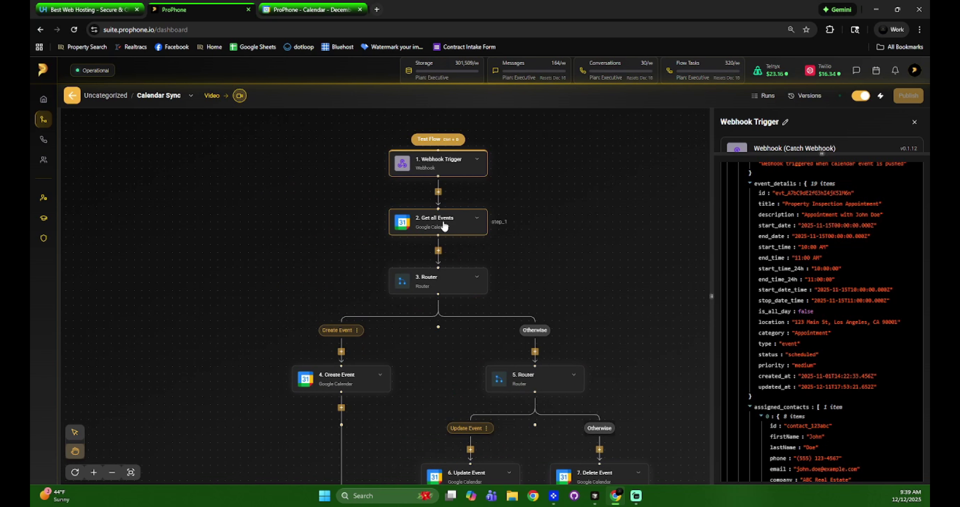
pyautogui.moveTo(300, 310); pyautogui.dragTo(330, 244)
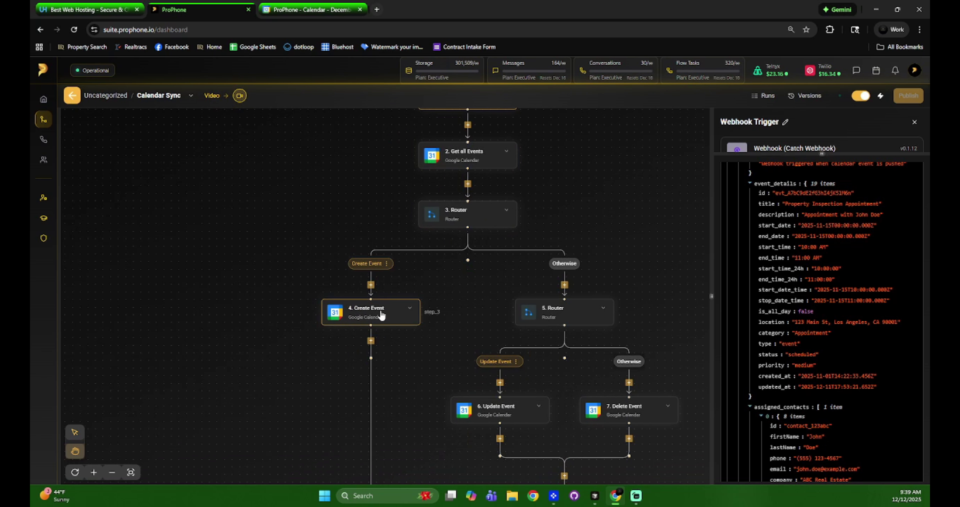
pyautogui.scroll(-4, 426, 326)
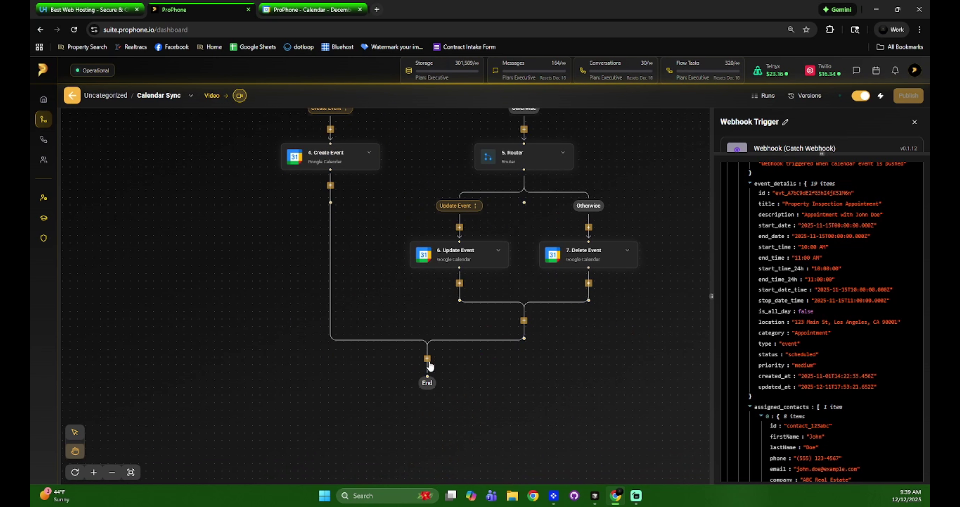
pyautogui.scroll(5, 655, 182)
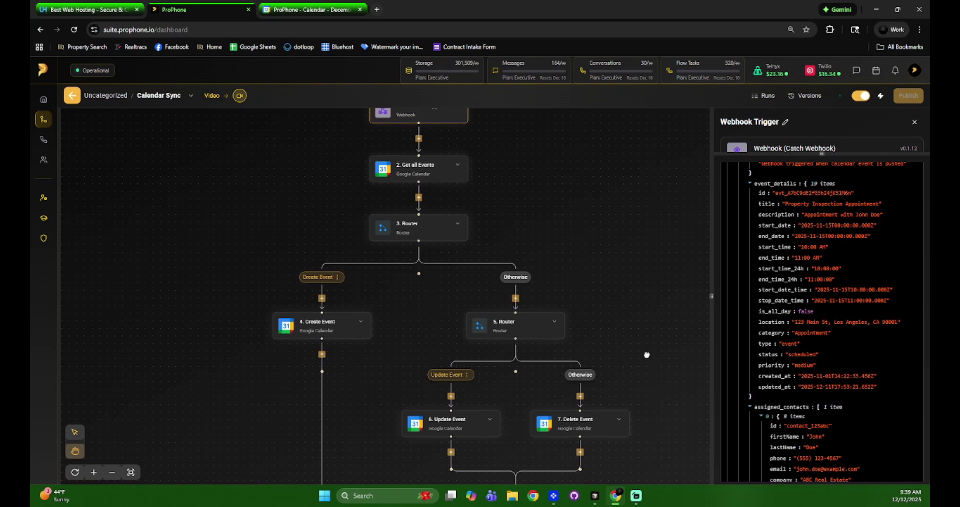
pyautogui.click(914, 122)
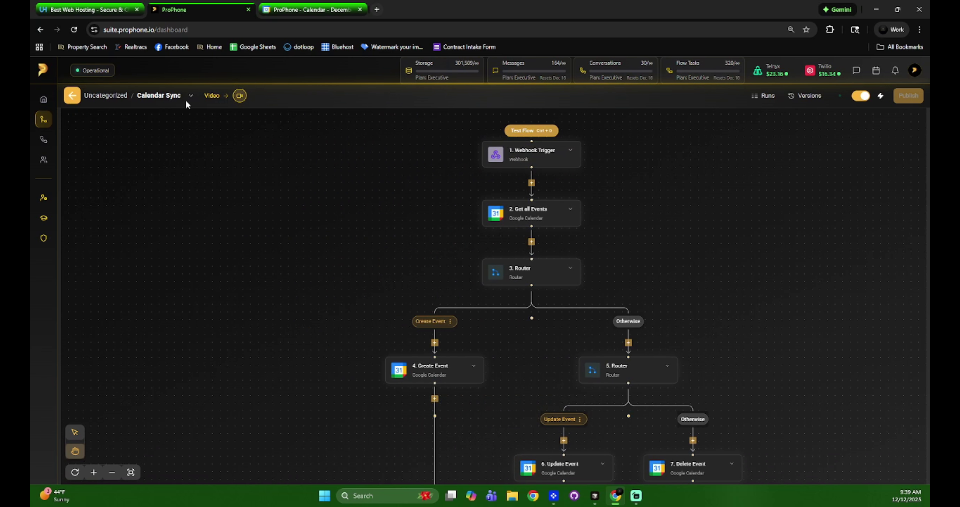
pyautogui.click(75, 93)
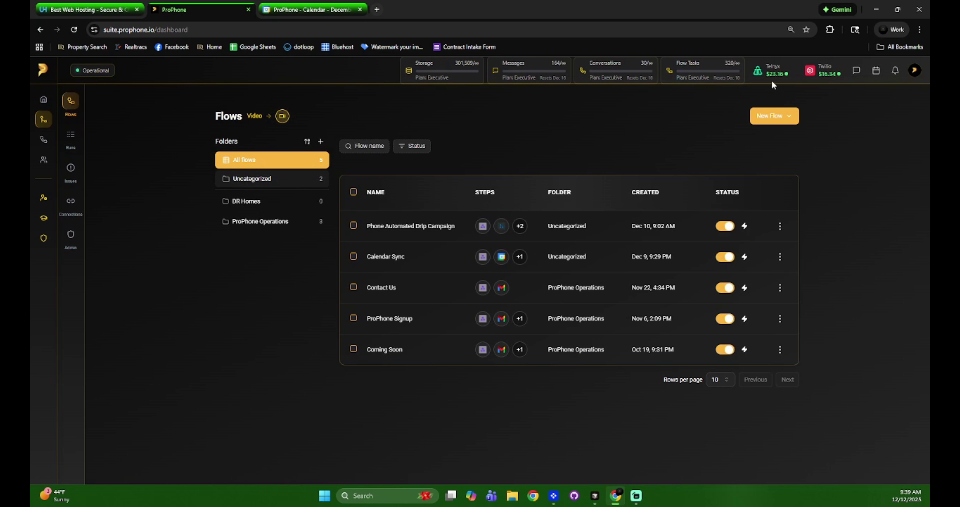
# - Start a new event in the dashboard calendar and title it TEST CALENDAR SYNC
pyautogui.click(875, 72)
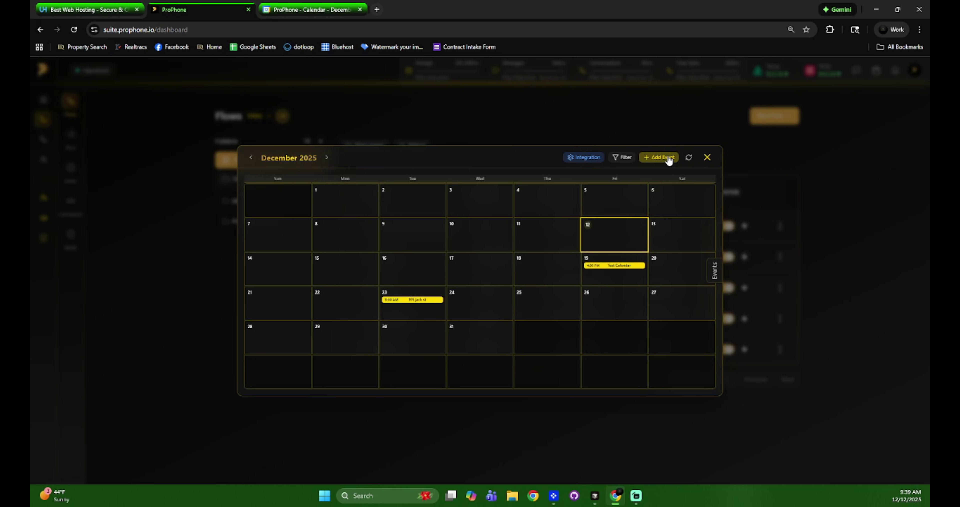
pyautogui.click(660, 158)
pyautogui.click(373, 201)
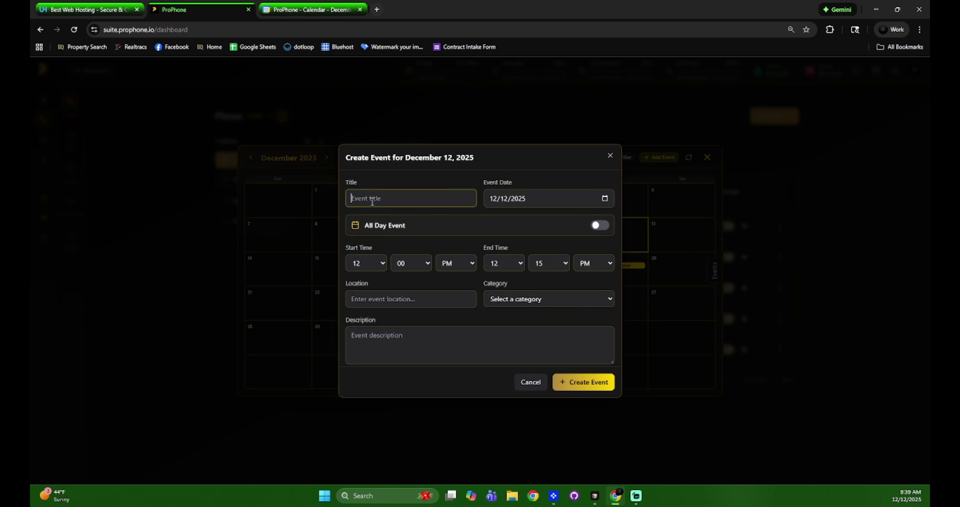
pyautogui.write('TEST CALENDAR SYNC')
# - Set the new event's start time to 5:00 PM and its end time to 8:00 PM
pyautogui.click(365, 257)
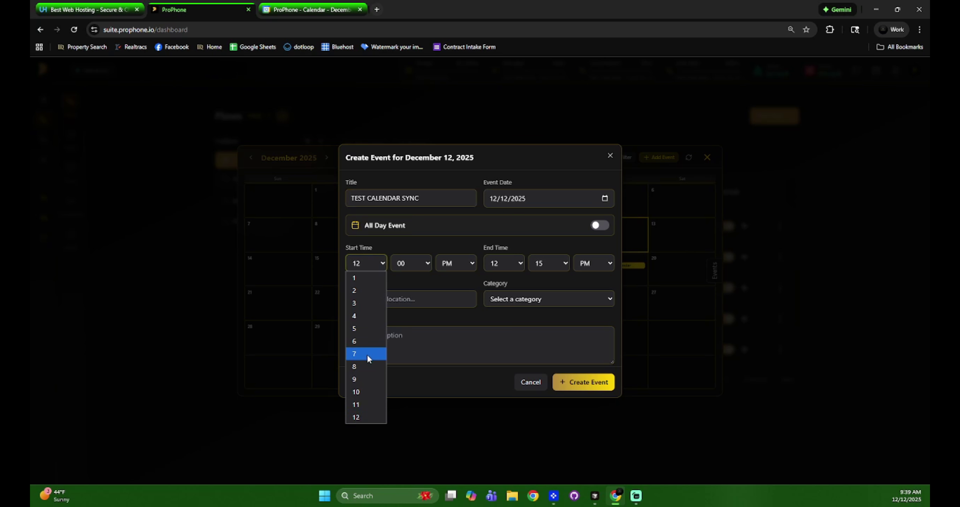
pyautogui.click(364, 328)
pyautogui.click(519, 261)
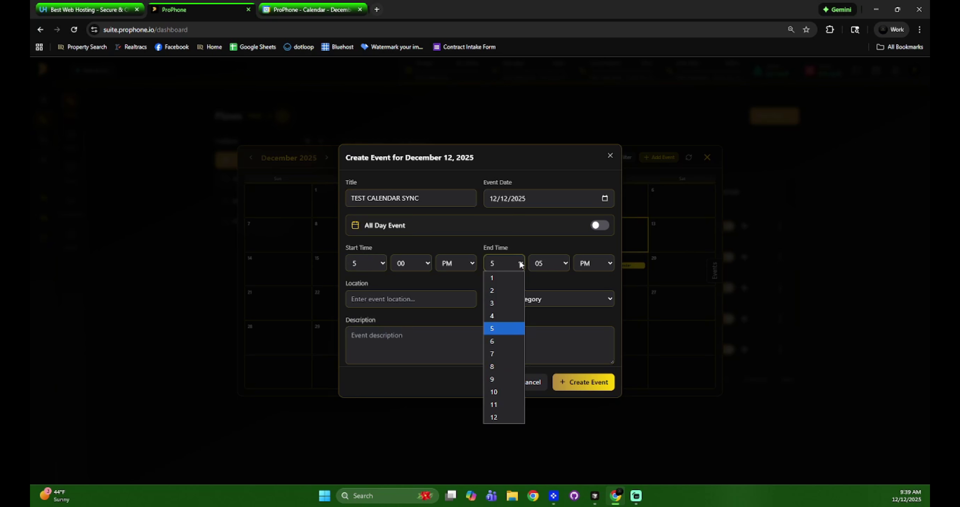
pyautogui.click(507, 367)
pyautogui.click(552, 263)
pyautogui.click(546, 279)
# - Fill in the event's address, set its category to Offer / Contract and describe it as "Test calendar sync"
pyautogui.click(450, 301)
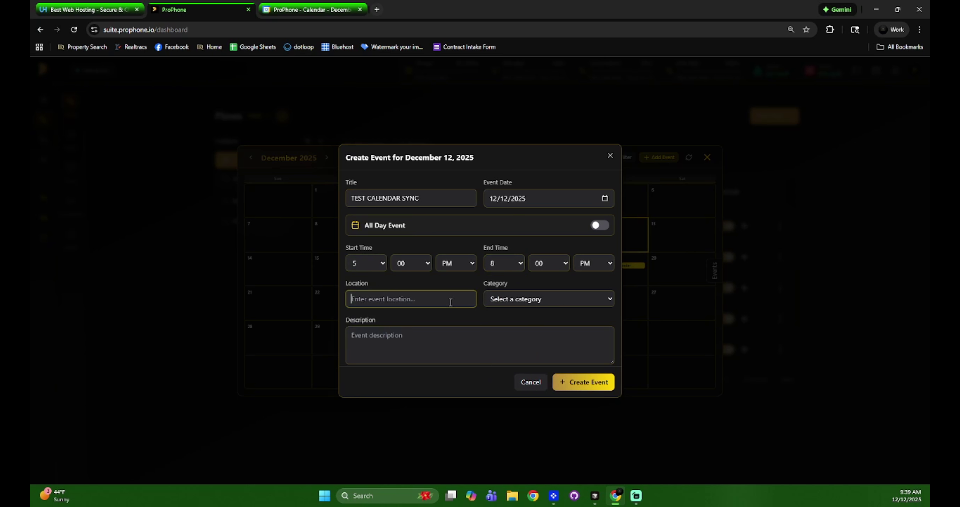
pyautogui.write('555')
pyautogui.click(446, 324)
pyautogui.click(500, 305)
pyautogui.scroll(-1, 522, 209)
pyautogui.click(531, 107)
pyautogui.click(441, 331)
pyautogui.write('Test calendar sync')
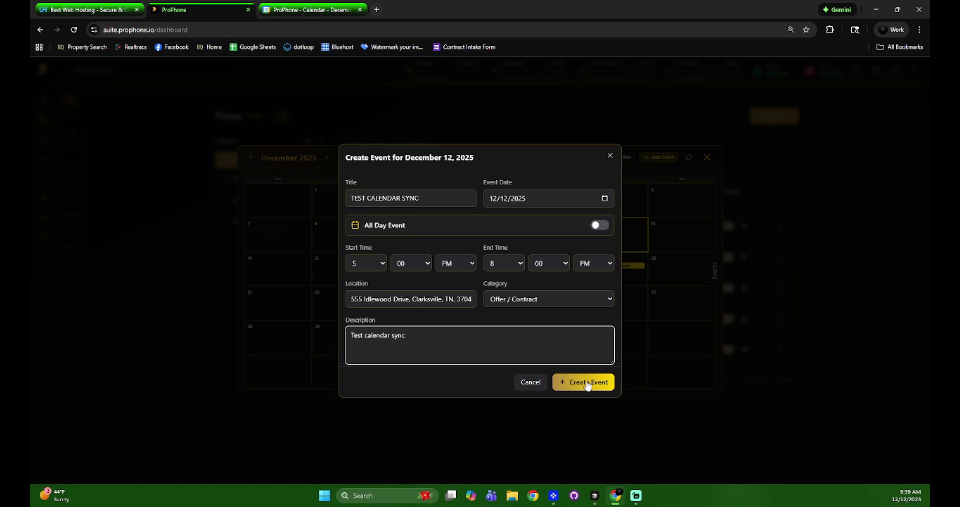
# - Set the event date to December 21, 2025 and create the event
pyautogui.click(600, 197)
pyautogui.click(604, 197)
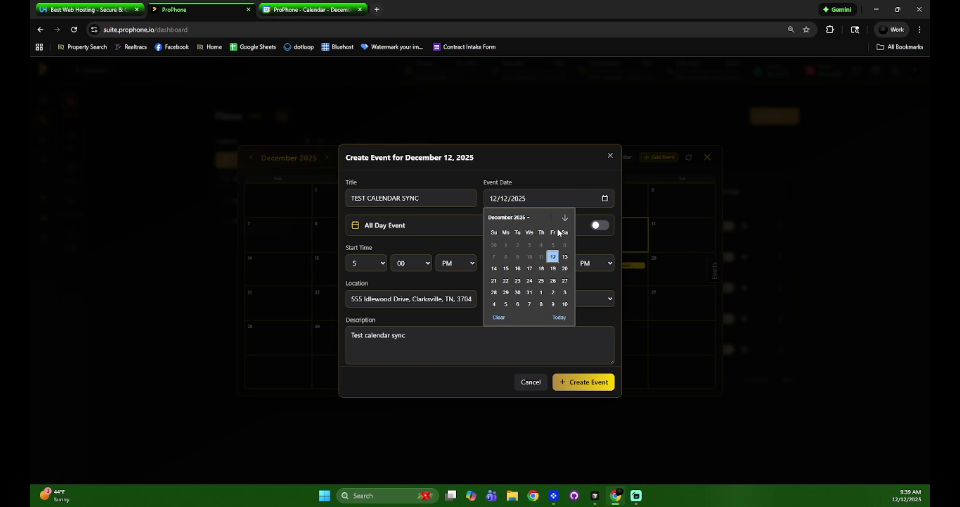
pyautogui.click(494, 285)
pyautogui.click(604, 386)
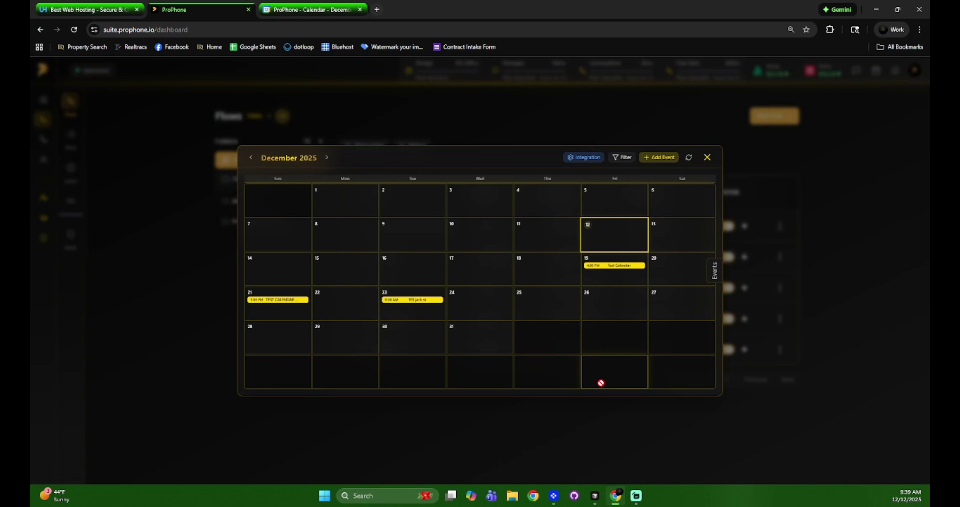
# - Check December 2025 in Google Calendar for the TEST CALENDAR SYNC event and switch back to ProPhone
pyautogui.click(292, 5)
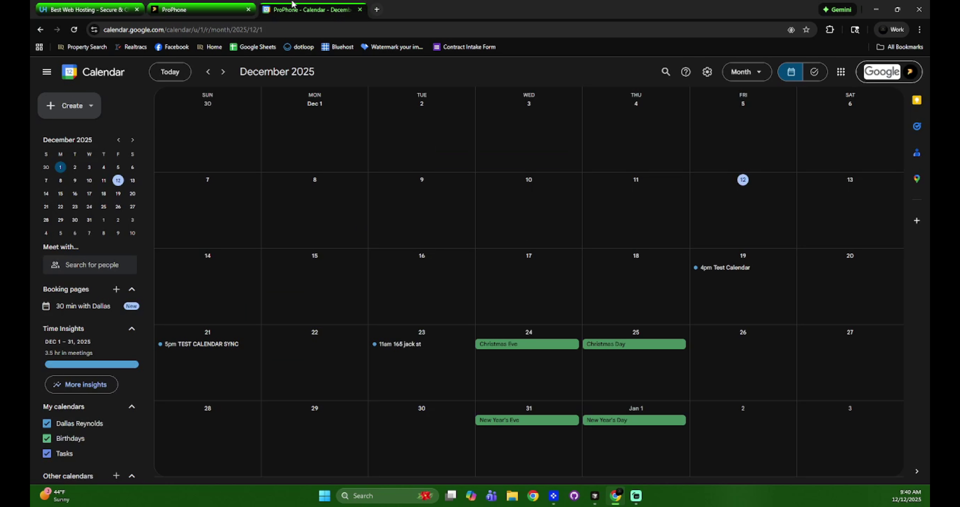
pyautogui.click(200, 9)
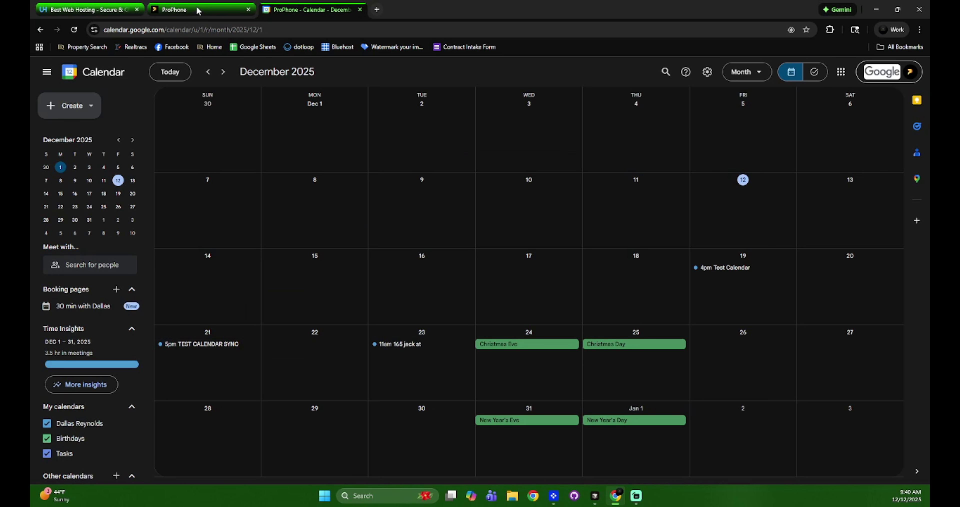
# - Open the TEST CALENDAR SYNC event for date and time editing and set its date to December 30, 2025
pyautogui.click(265, 299)
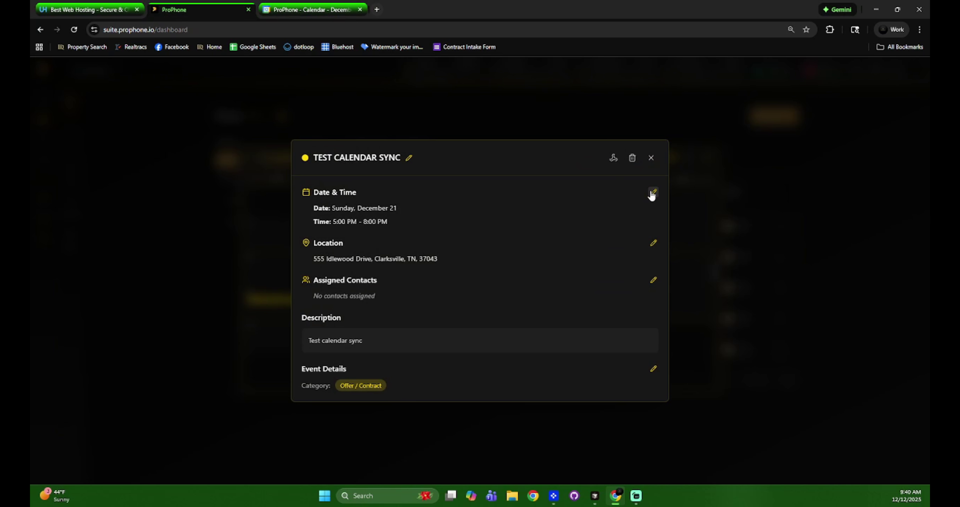
pyautogui.click(654, 193)
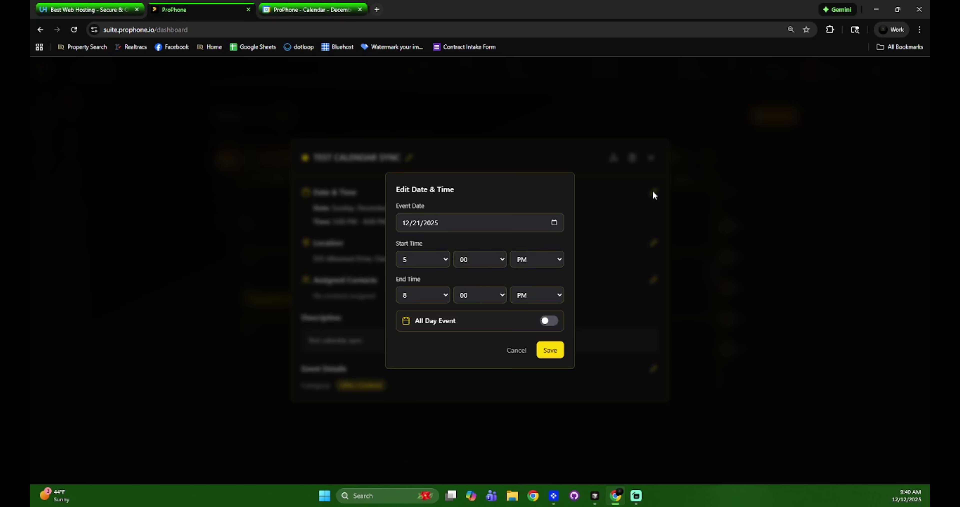
pyautogui.click(429, 301)
pyautogui.click(428, 301)
pyautogui.click(555, 223)
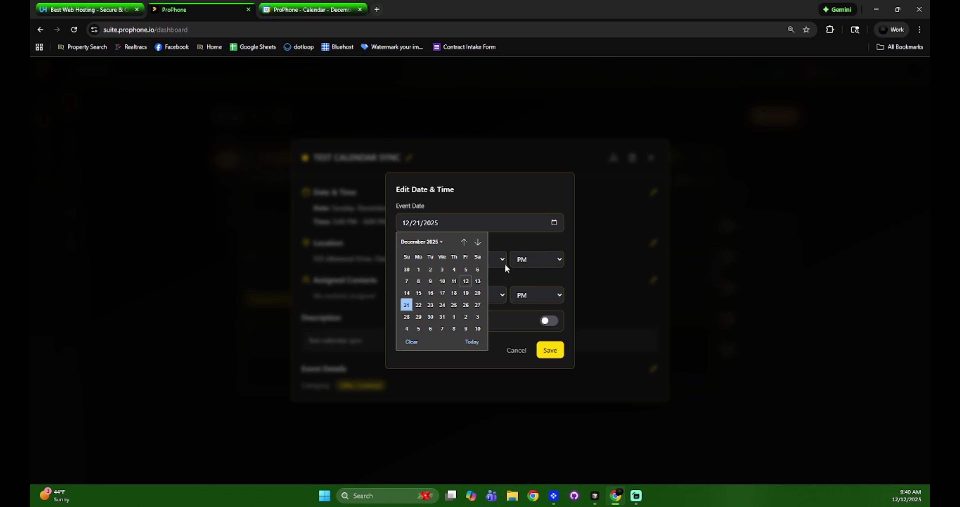
pyautogui.click(430, 317)
# - Set the event's start time to 2:00 PM and its end time to 4:30 PM, and save the changes
pyautogui.click(441, 260)
pyautogui.click(427, 287)
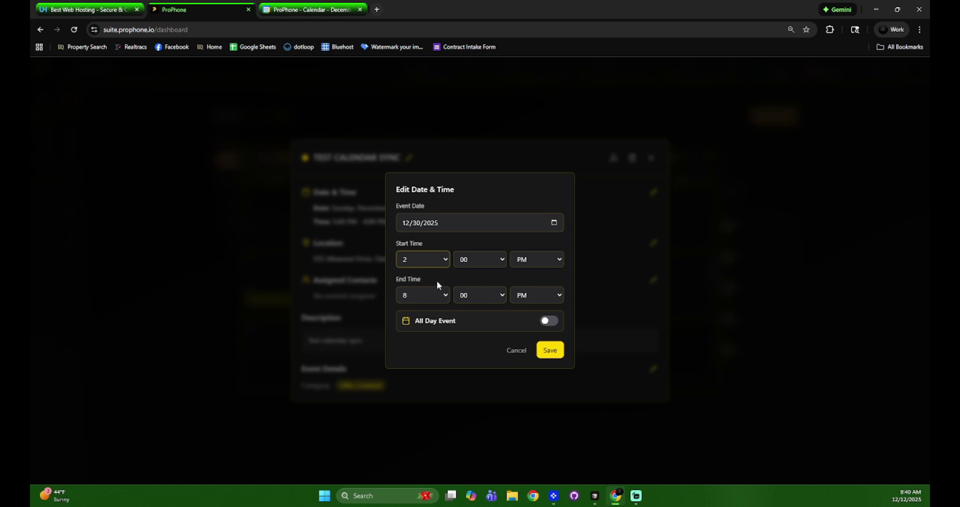
pyautogui.click(429, 296)
pyautogui.click(420, 348)
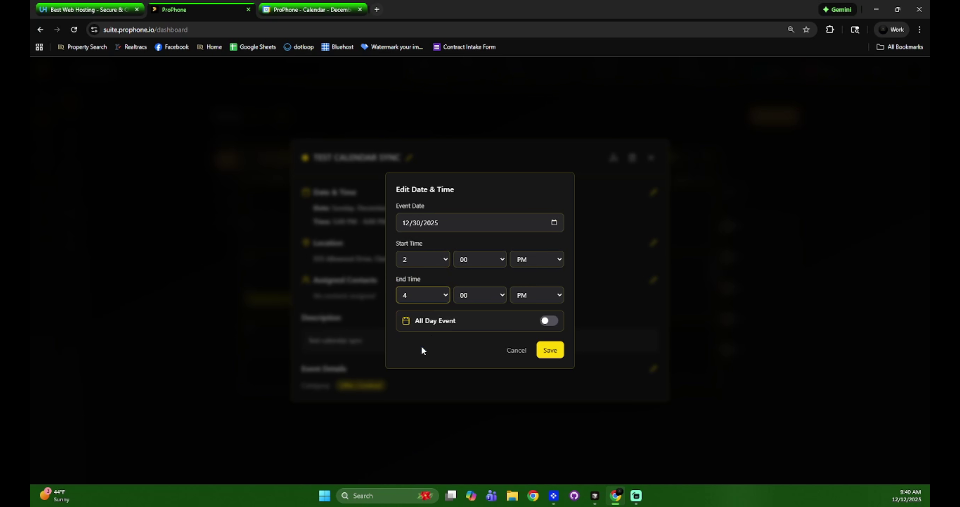
pyautogui.click(471, 297)
pyautogui.press('Escape')
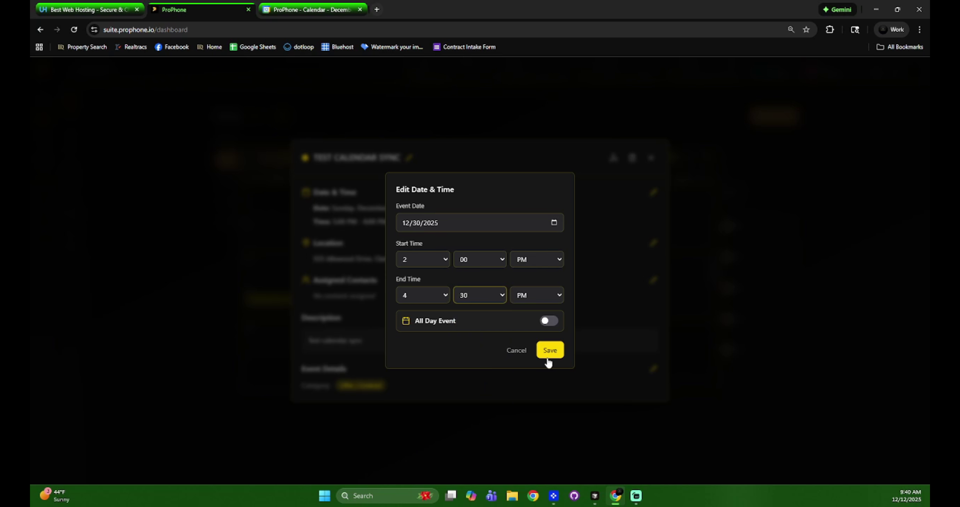
pyautogui.click(549, 353)
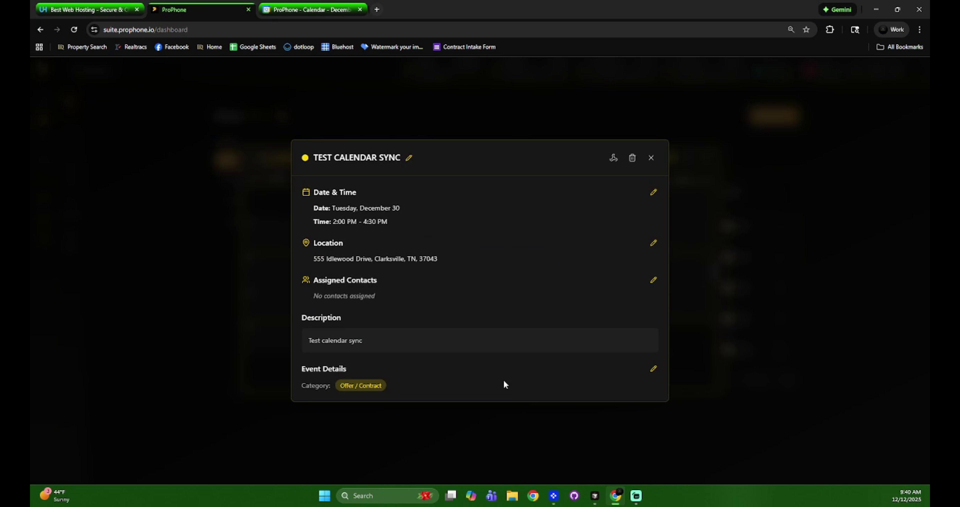
# - Push the edited event to the Calendar Sync webhook and check its new date in Google Calendar
pyautogui.click(613, 160)
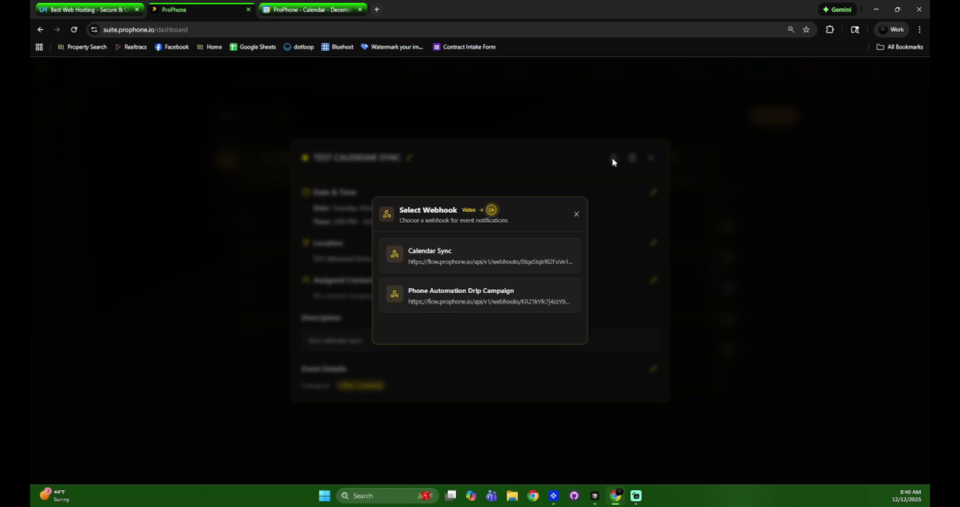
pyautogui.click(517, 253)
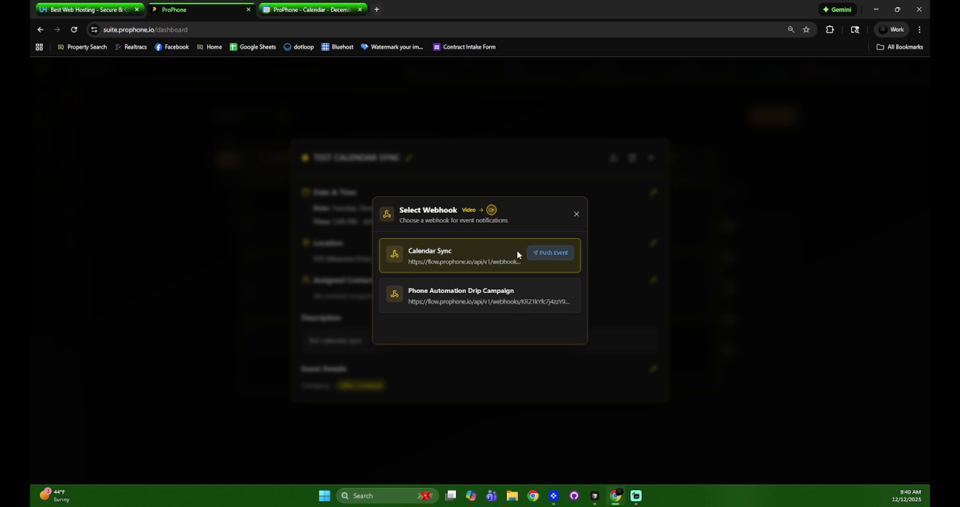
pyautogui.click(552, 252)
pyautogui.click(300, 8)
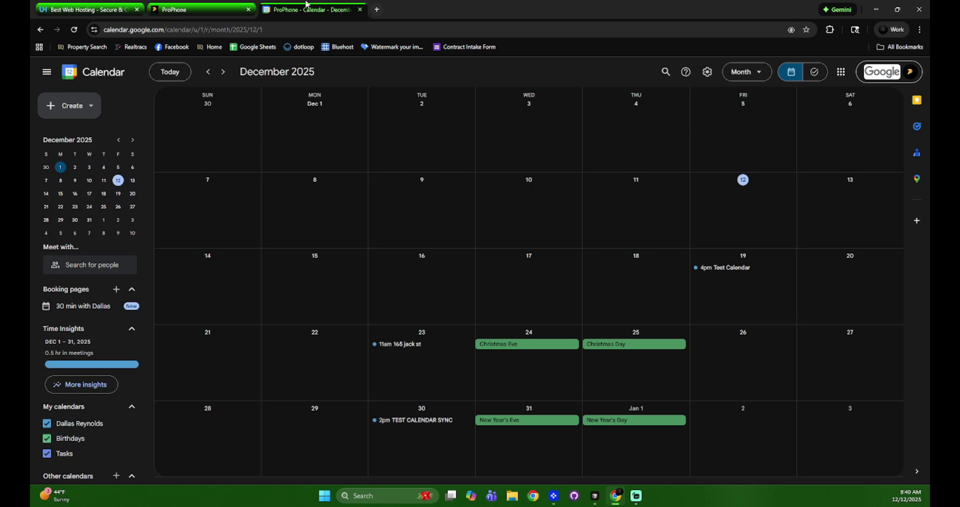
# - Switch back to ProPhone and delete the TEST CALENDAR SYNC event on December 30
pyautogui.click(201, 10)
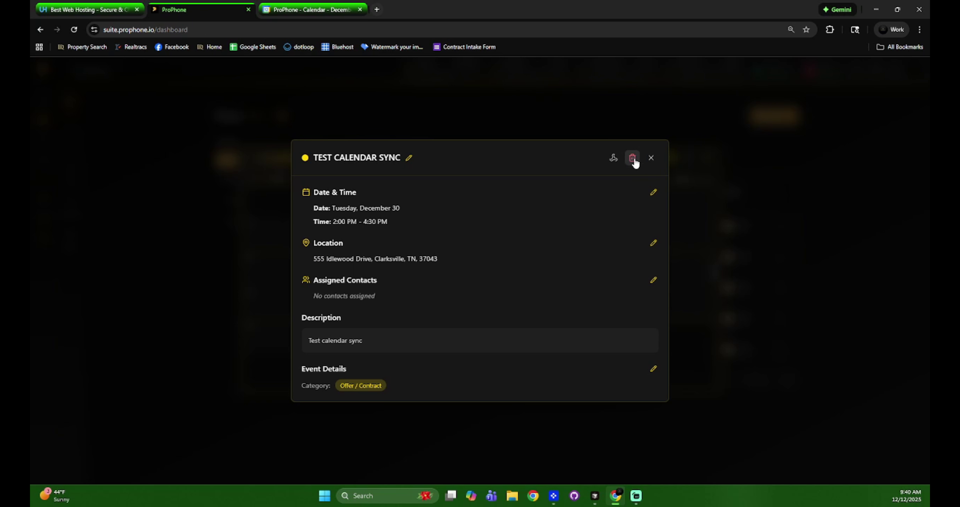
pyautogui.click(651, 159)
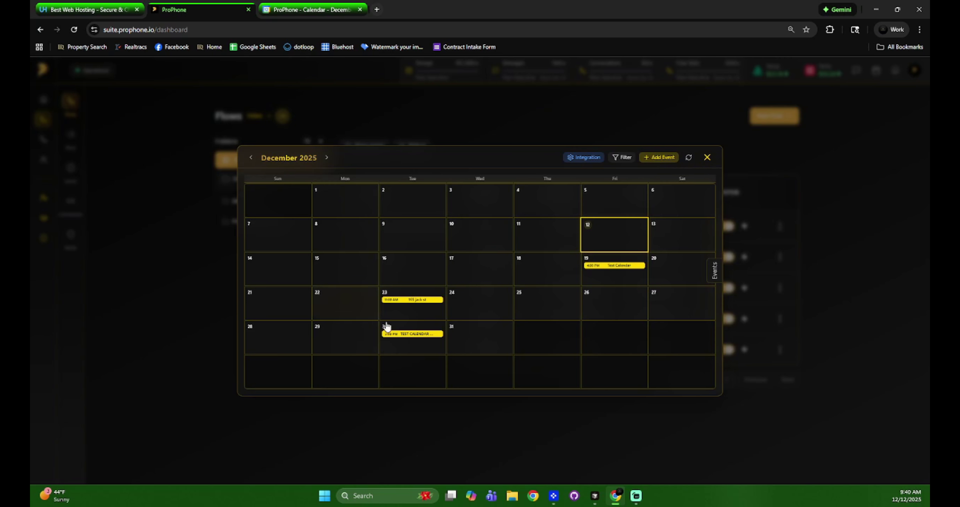
pyautogui.click(428, 333)
pyautogui.click(630, 159)
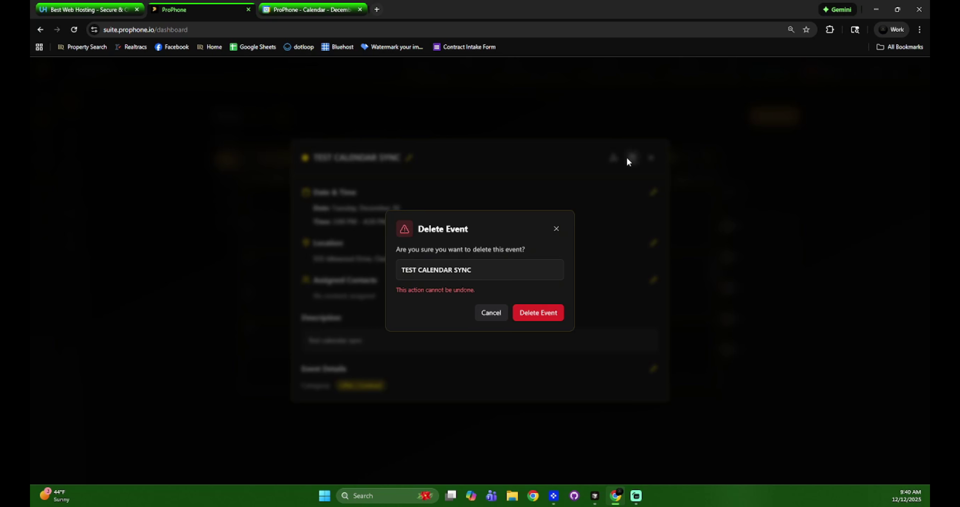
pyautogui.click(541, 315)
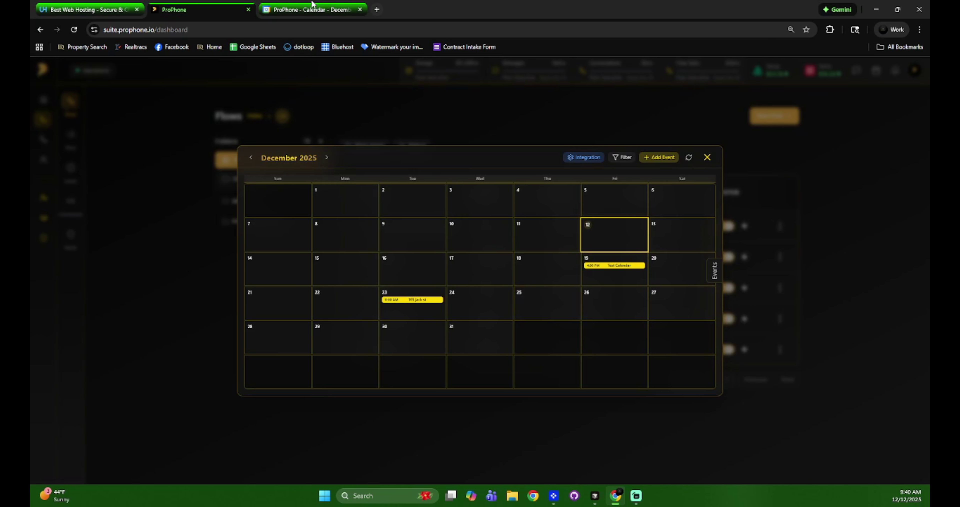
# - Check December 2025 in Google Calendar for the deleted event, and close the calendar back in ProPhone
pyautogui.click(309, 10)
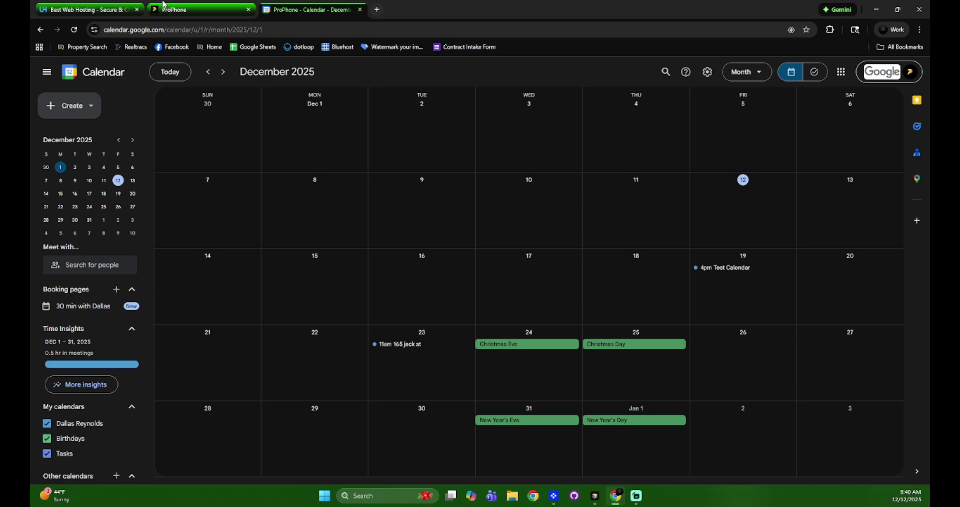
pyautogui.click(171, 4)
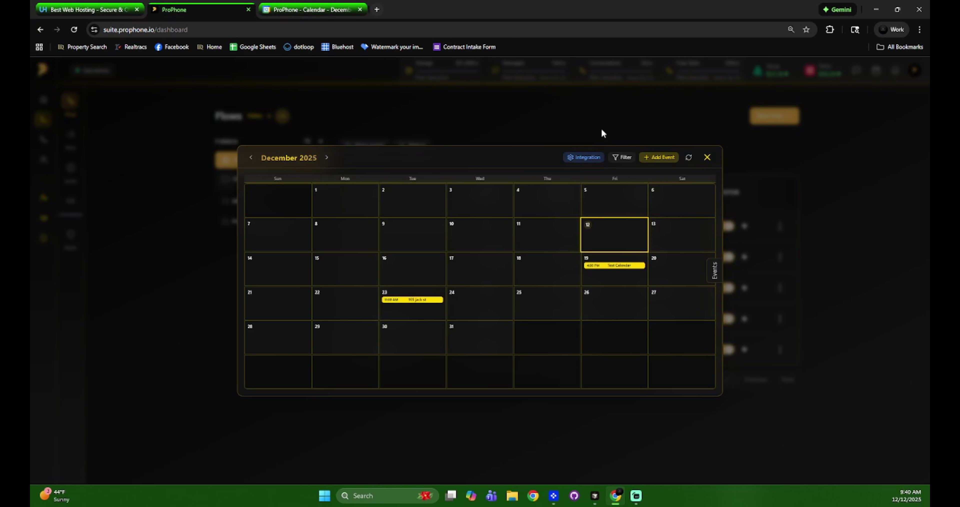
pyautogui.click(707, 156)
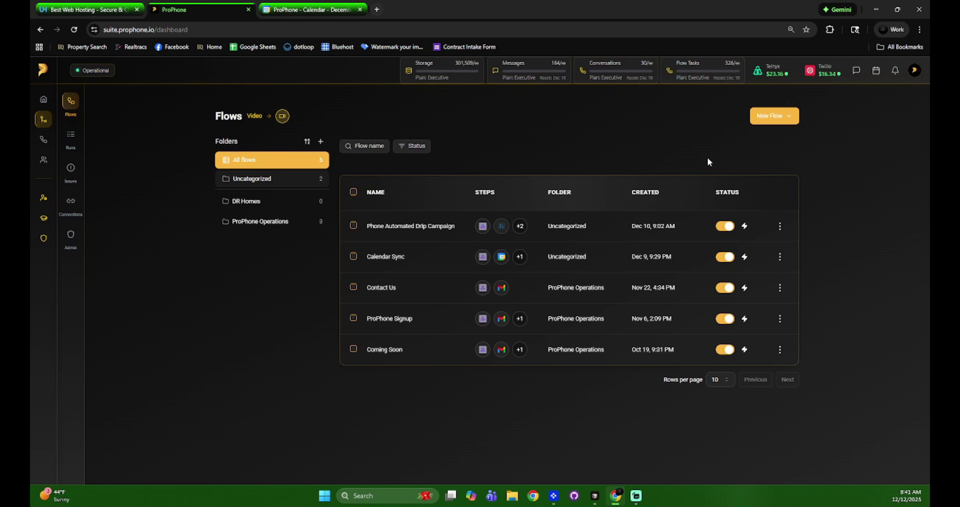
pyautogui.click(914, 70)
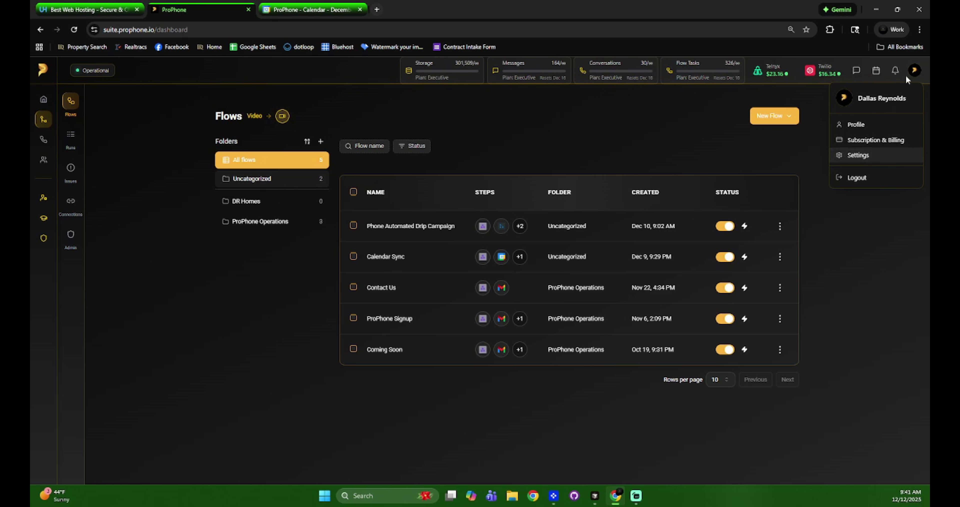
pyautogui.click(914, 70)
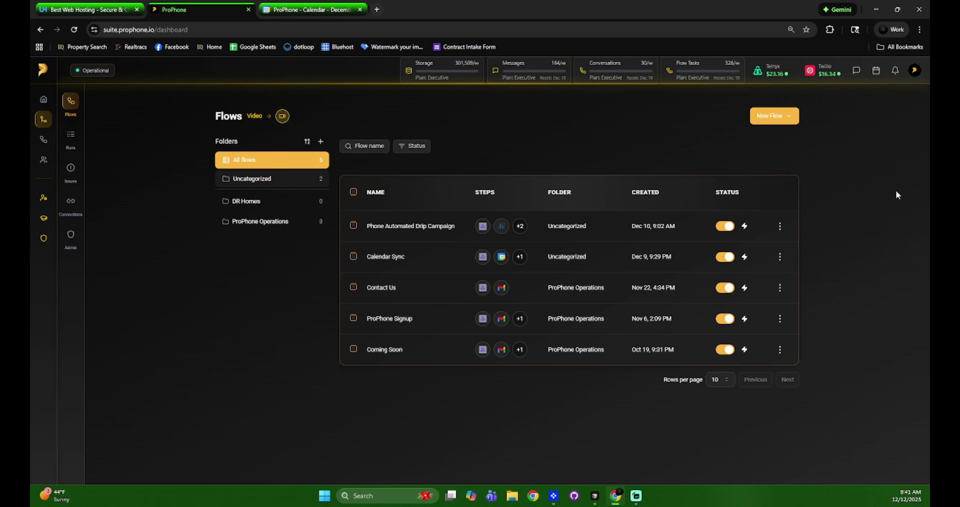